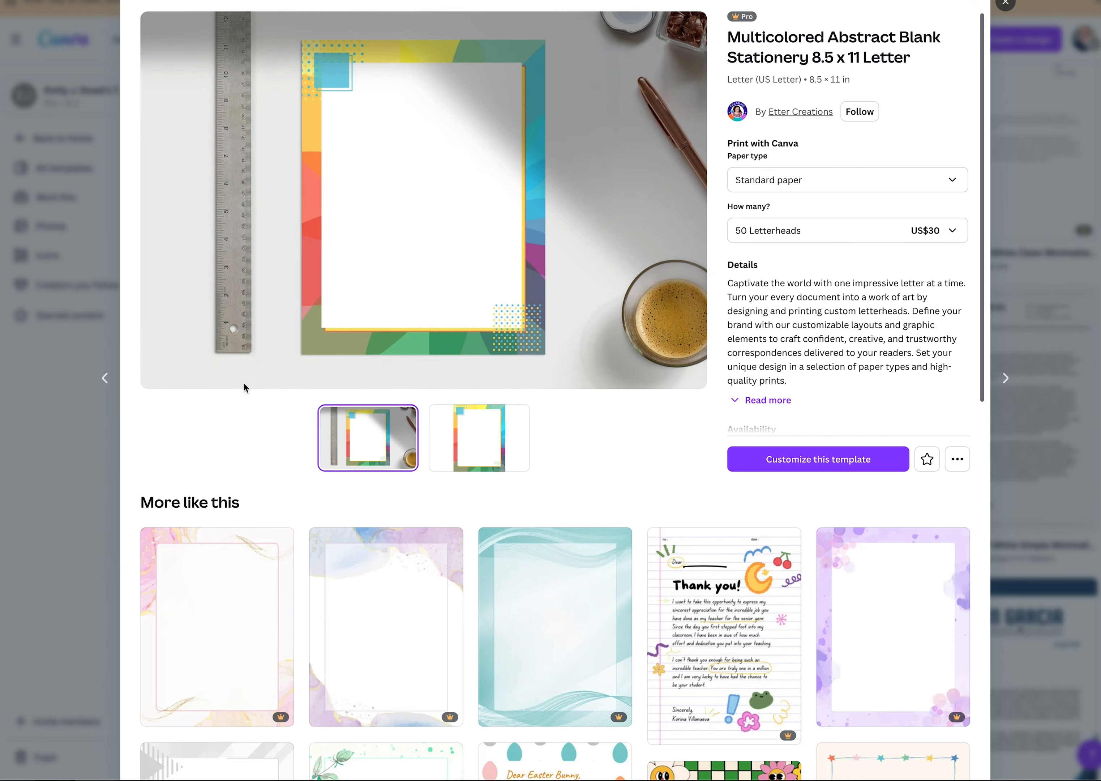
Open the Multicolored Abstract Blank Stationery template for customizing and add a new text box to the page.
click(763, 458)
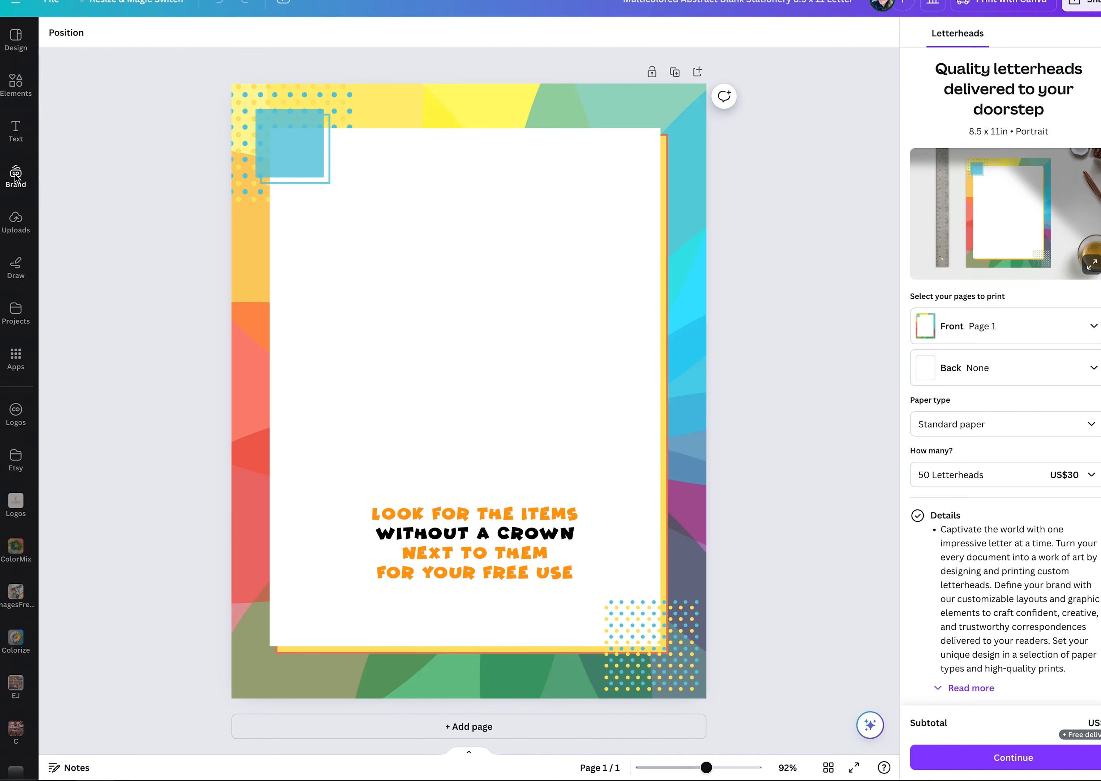
click(17, 132)
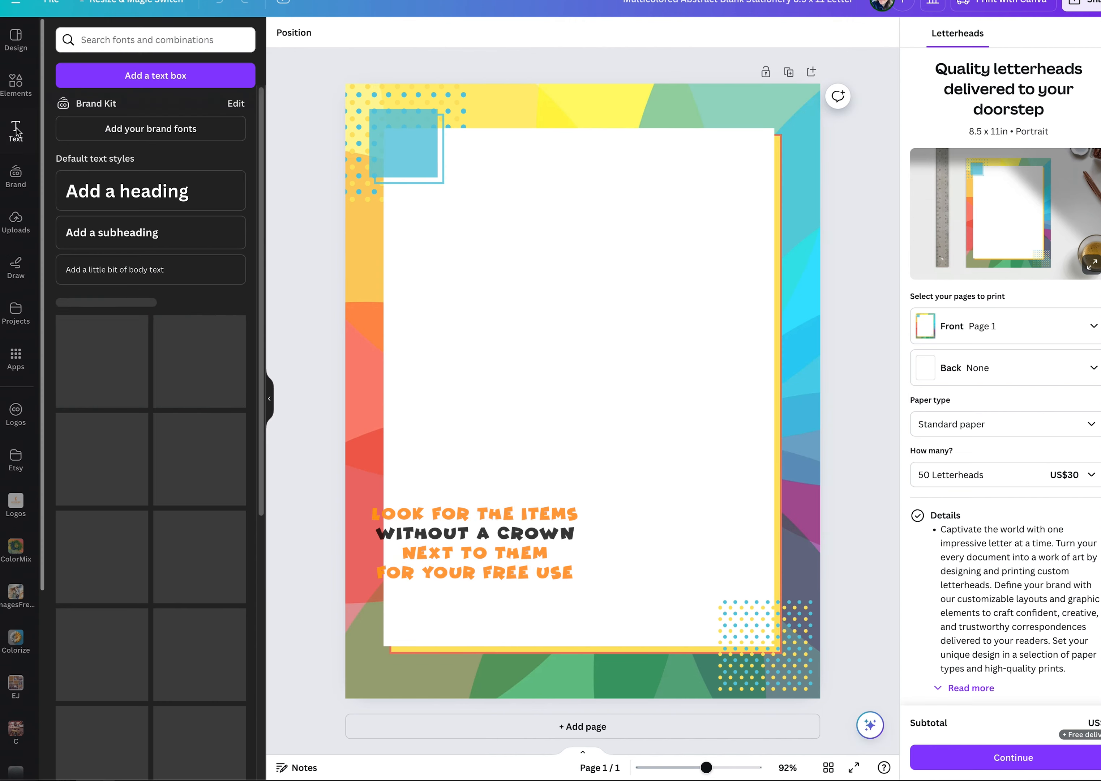
click(127, 77)
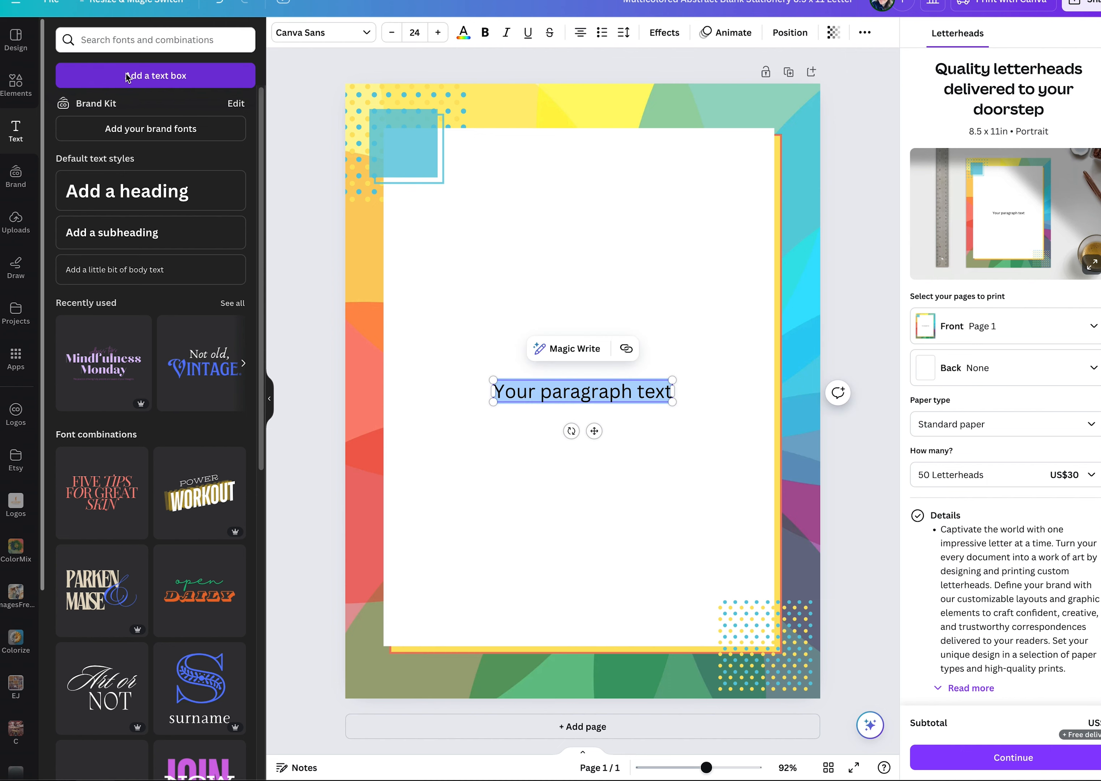
Select all the text in the new text box and set its font to Cinzel Decorative.
click(485, 322)
click(572, 401)
double_click(572, 402)
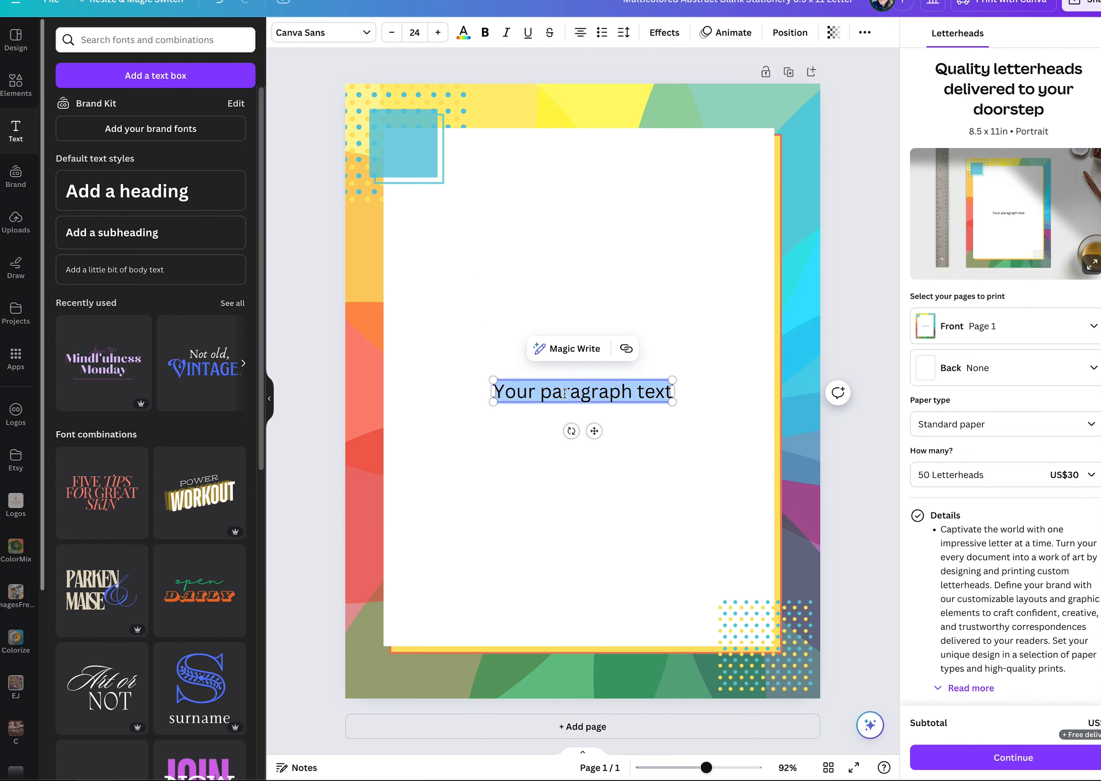
click(367, 34)
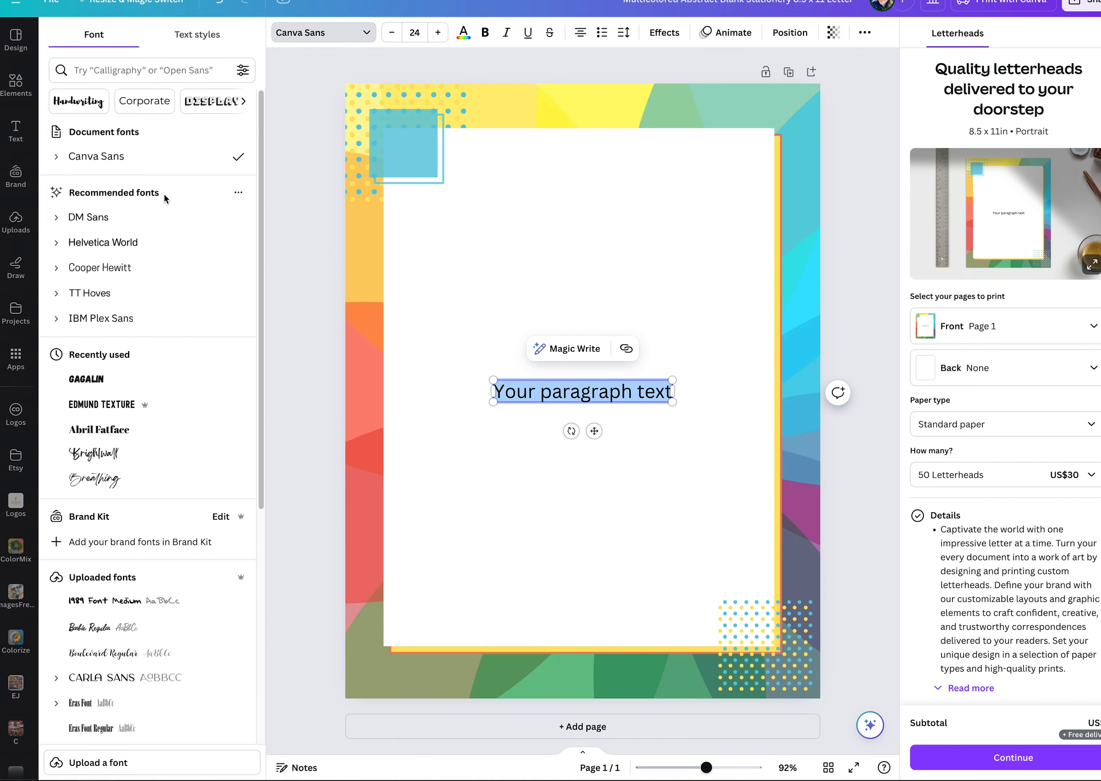
scroll(148, 533, down, 10)
scroll(148, 533, down, 5)
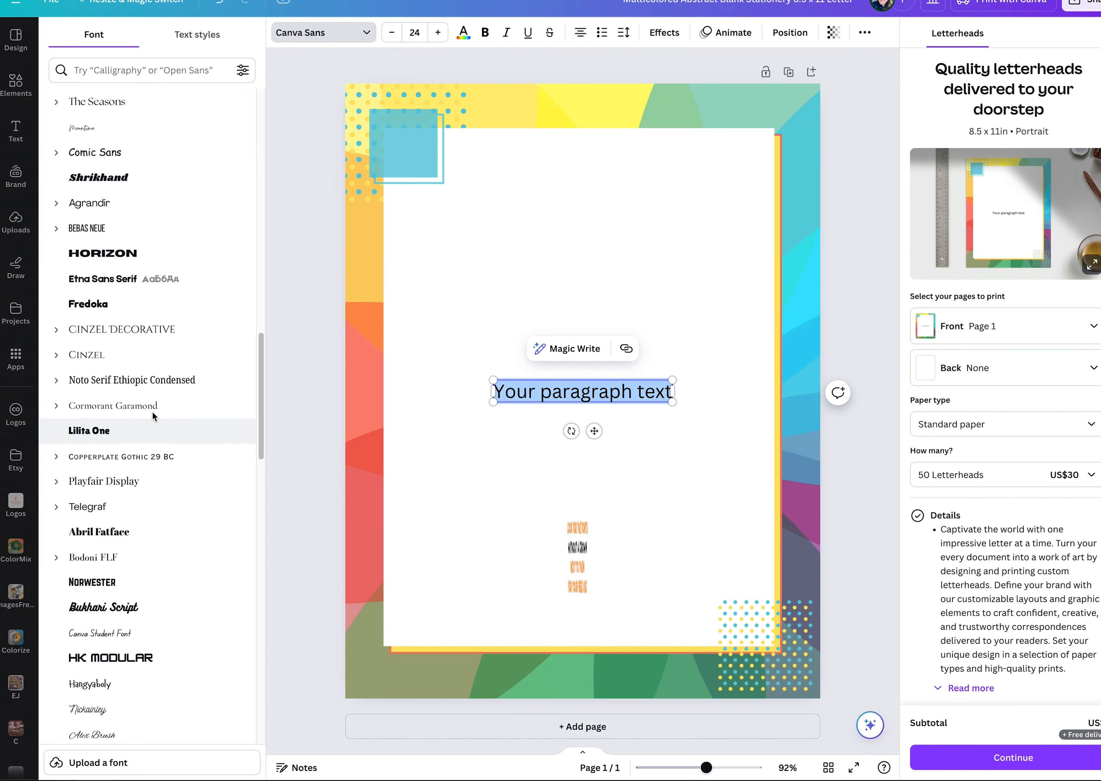
click(143, 329)
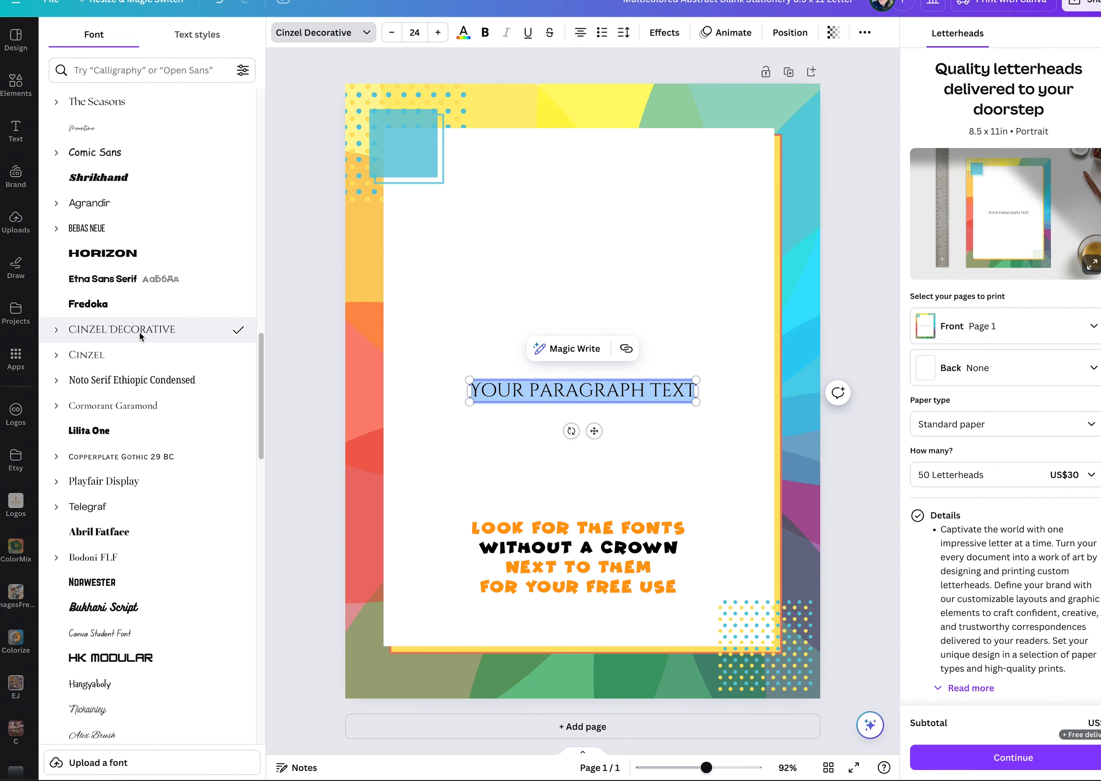
Move the text box up into the upper part of the white area and collapse the text library.
click(573, 267)
drag(641, 390, 634, 236)
click(634, 239)
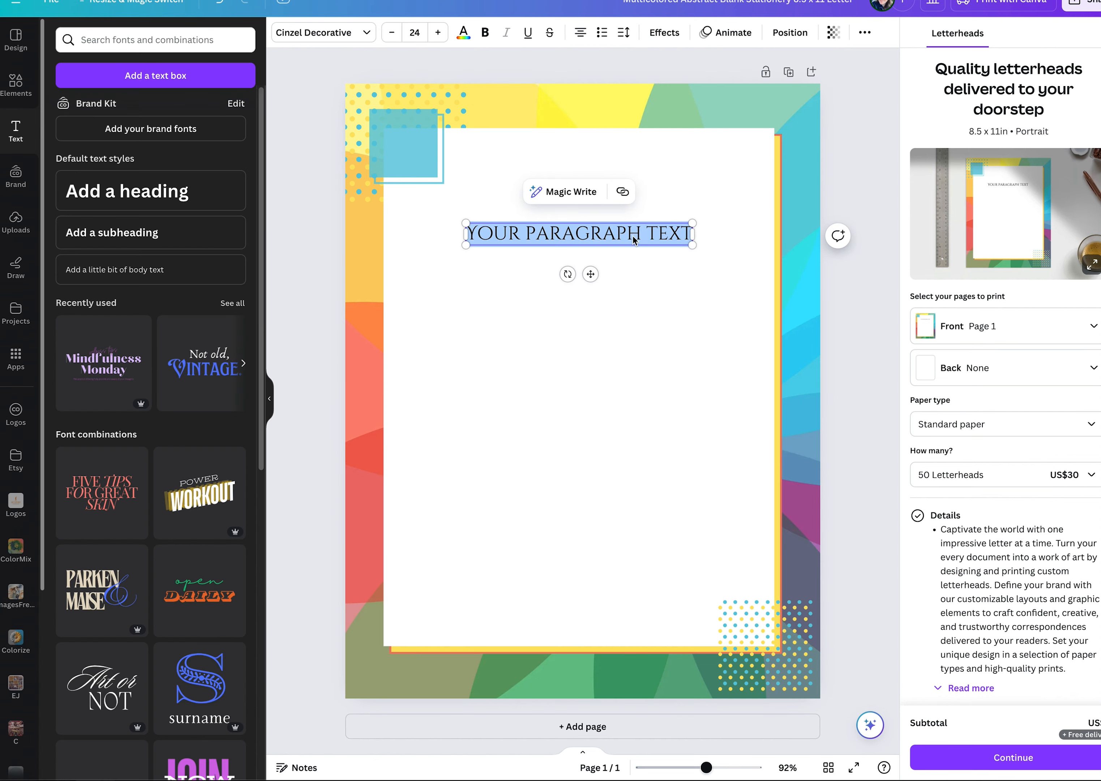
click(270, 398)
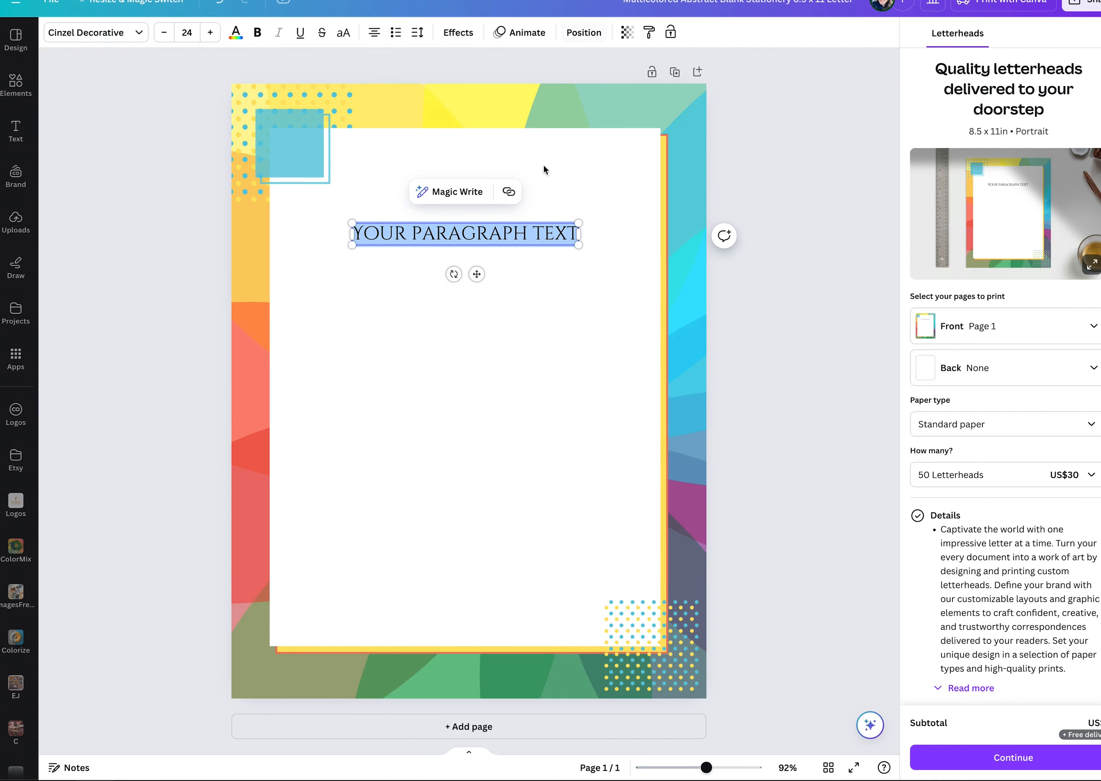
Enlarge the text freehand to a size of about 35.4 so it spans most of the white area's width.
click(562, 257)
click(464, 234)
click(95, 32)
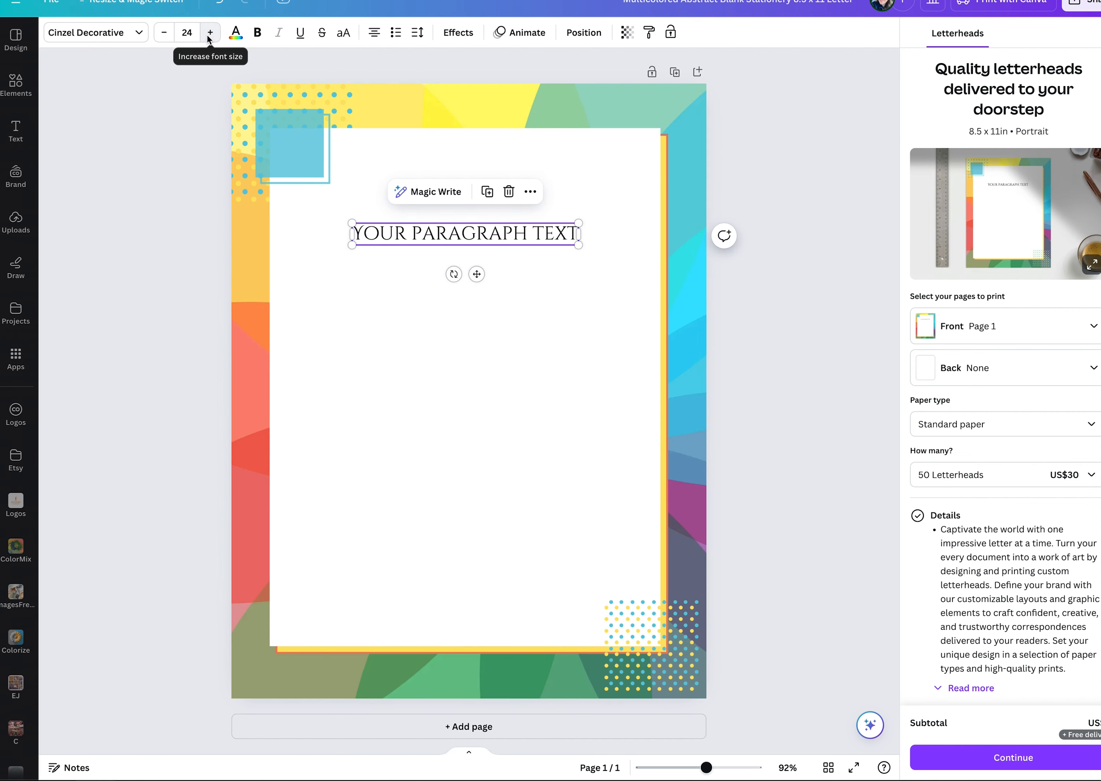
click(210, 35)
click(210, 35)
click(209, 35)
click(209, 35)
click(210, 35)
click(210, 35)
click(162, 32)
click(162, 32)
click(162, 33)
click(163, 33)
click(162, 32)
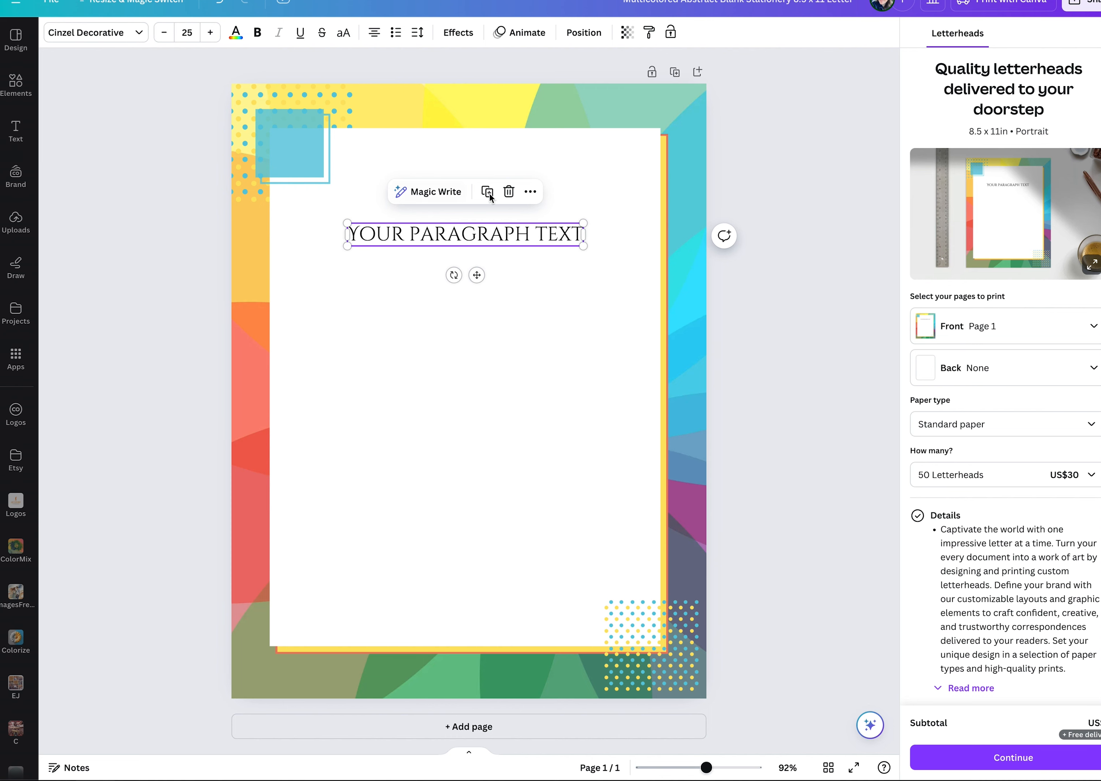
drag(584, 245, 634, 251)
drag(346, 251, 302, 273)
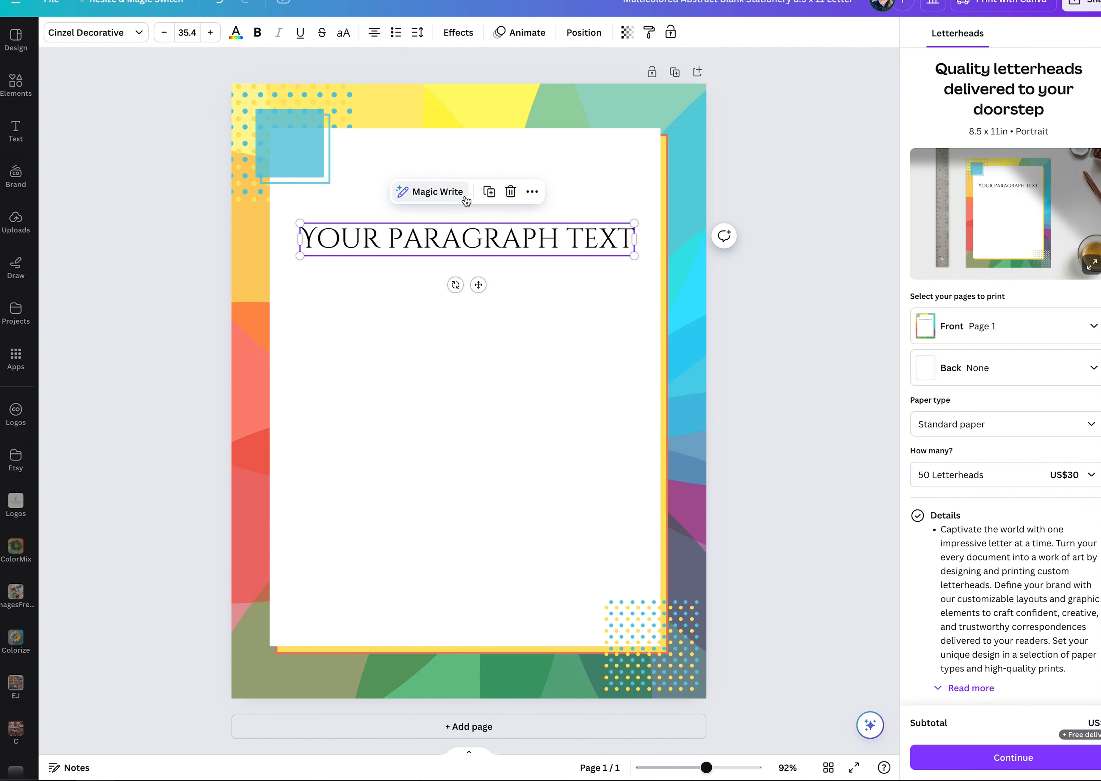
Try bold formatting on the selected text, without picking a new text color, and turn the bold off again.
double_click(505, 246)
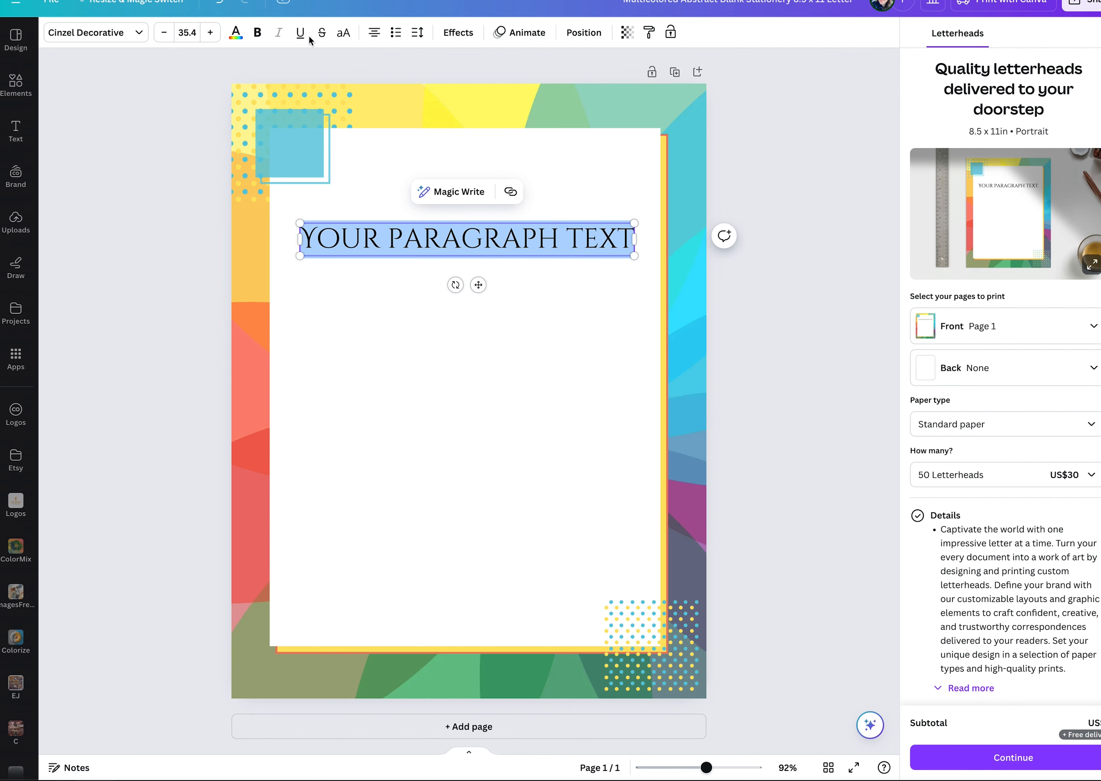
click(235, 33)
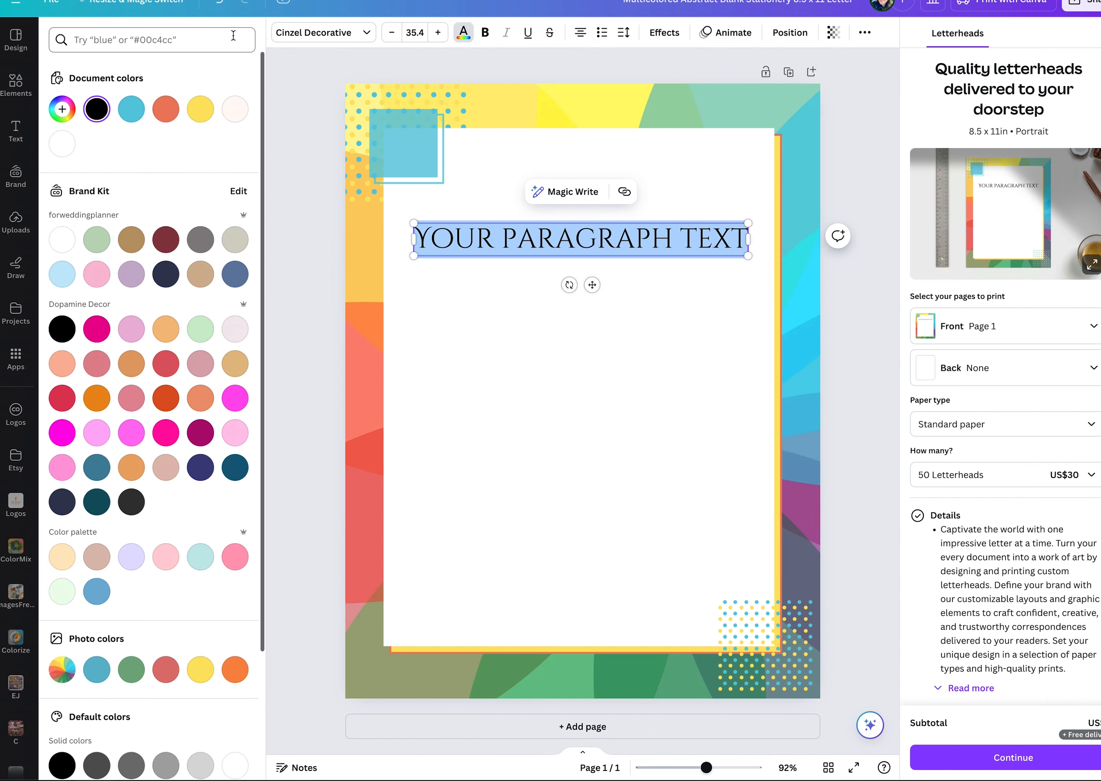
key(Escape)
click(255, 33)
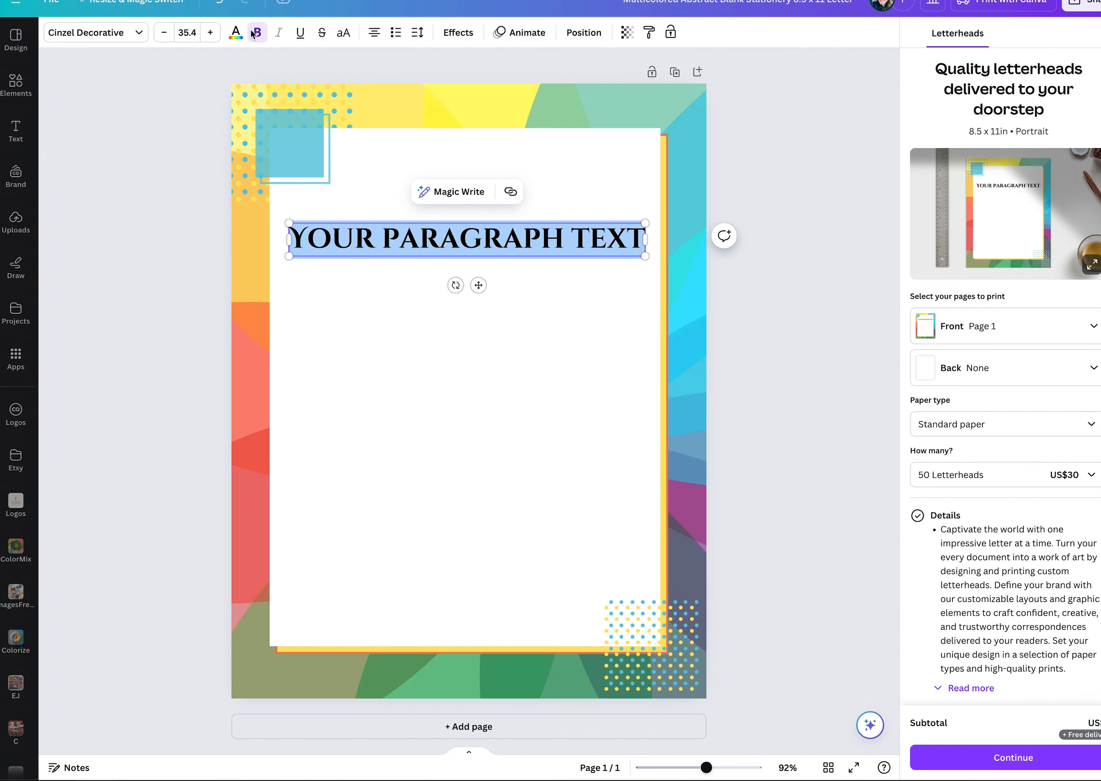
click(257, 33)
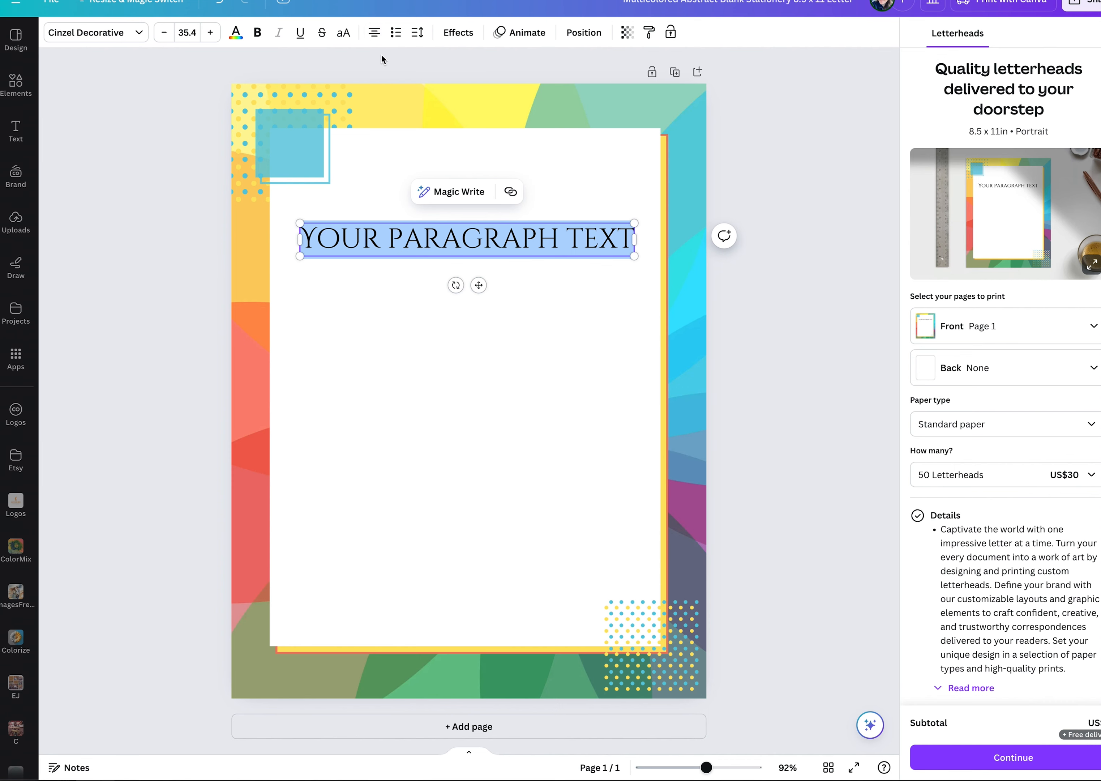
Try aligning the text to the page's top edge and settle on centering it both horizontally and vertically.
click(591, 33)
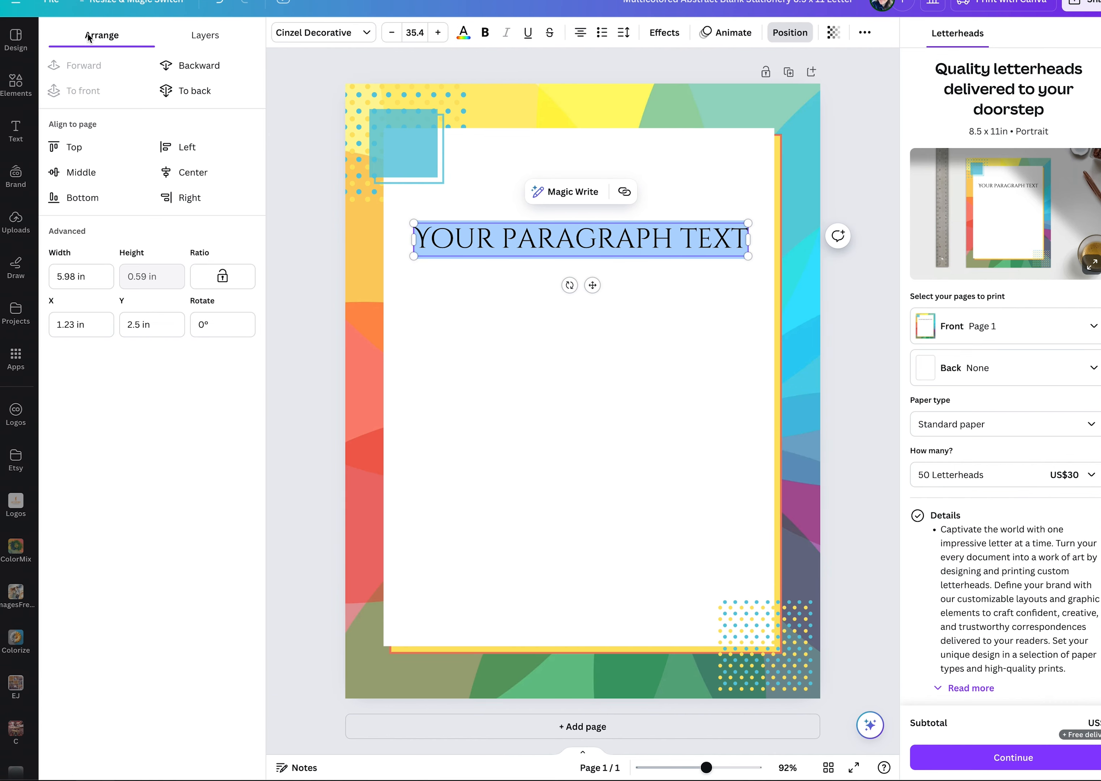
click(189, 172)
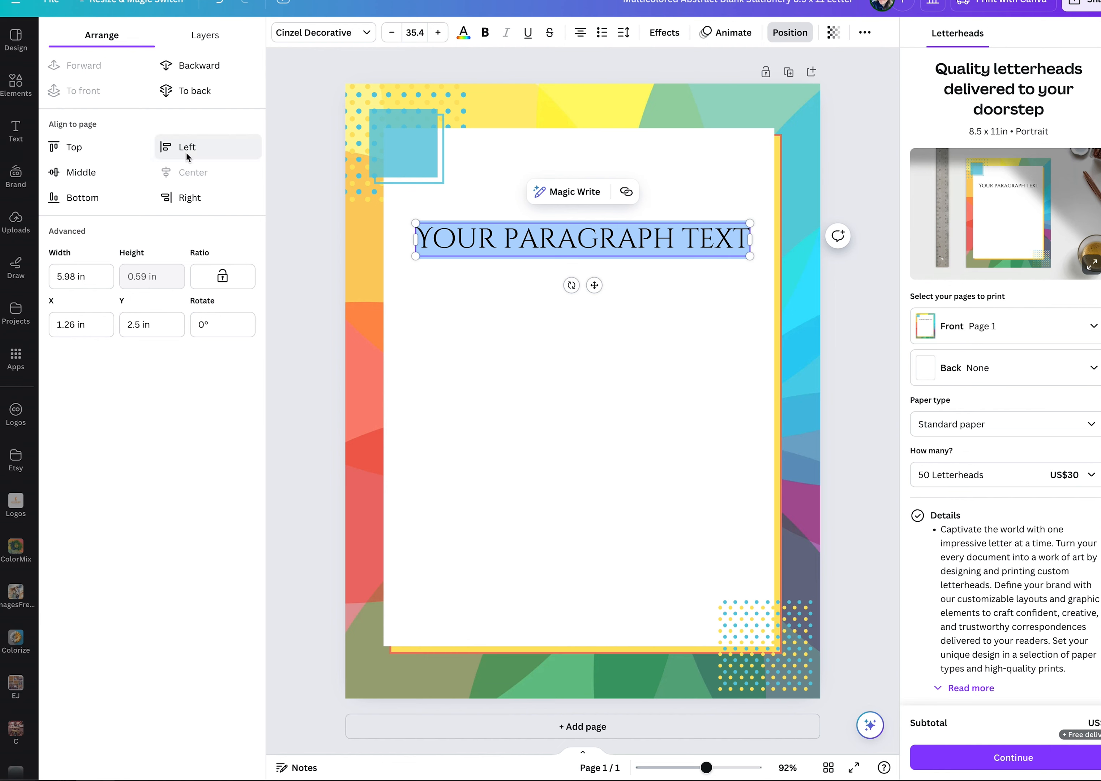
click(84, 176)
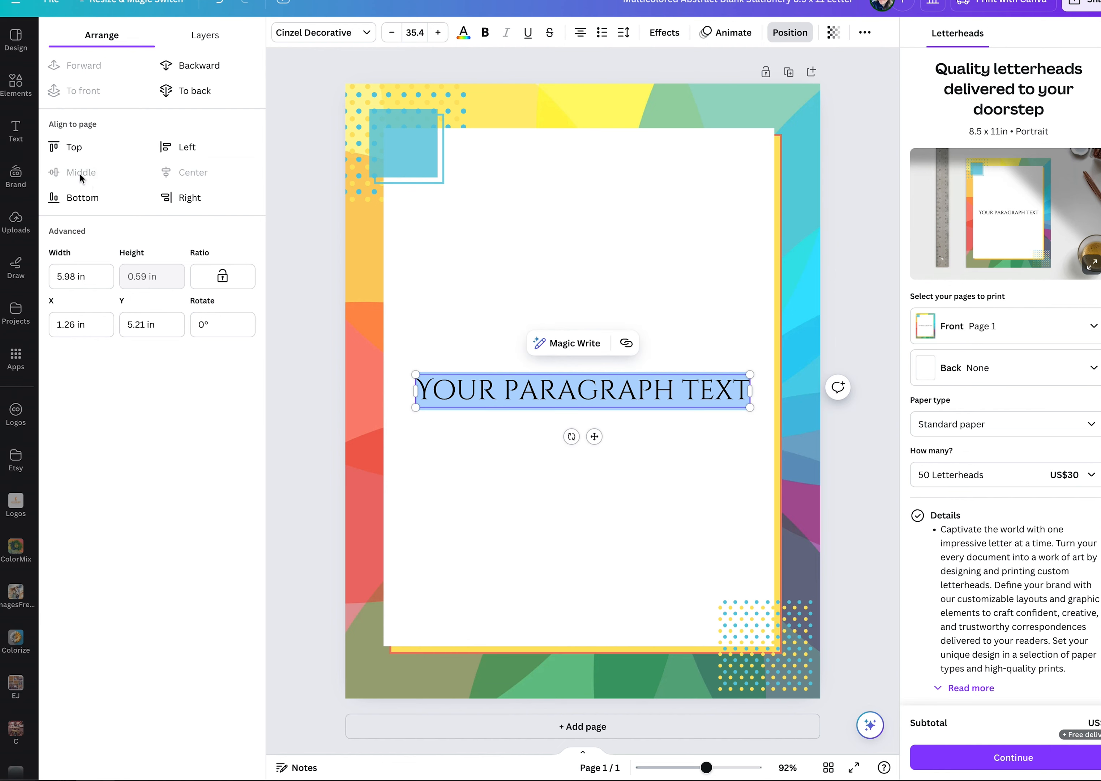
click(78, 147)
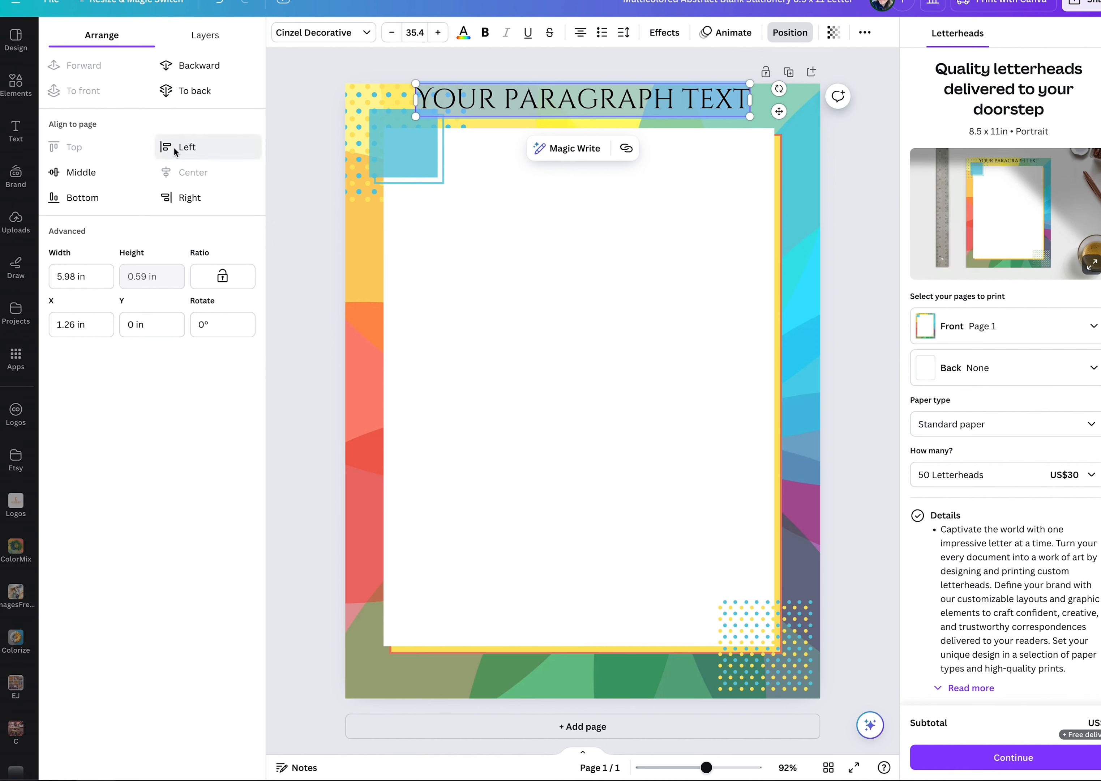
click(94, 175)
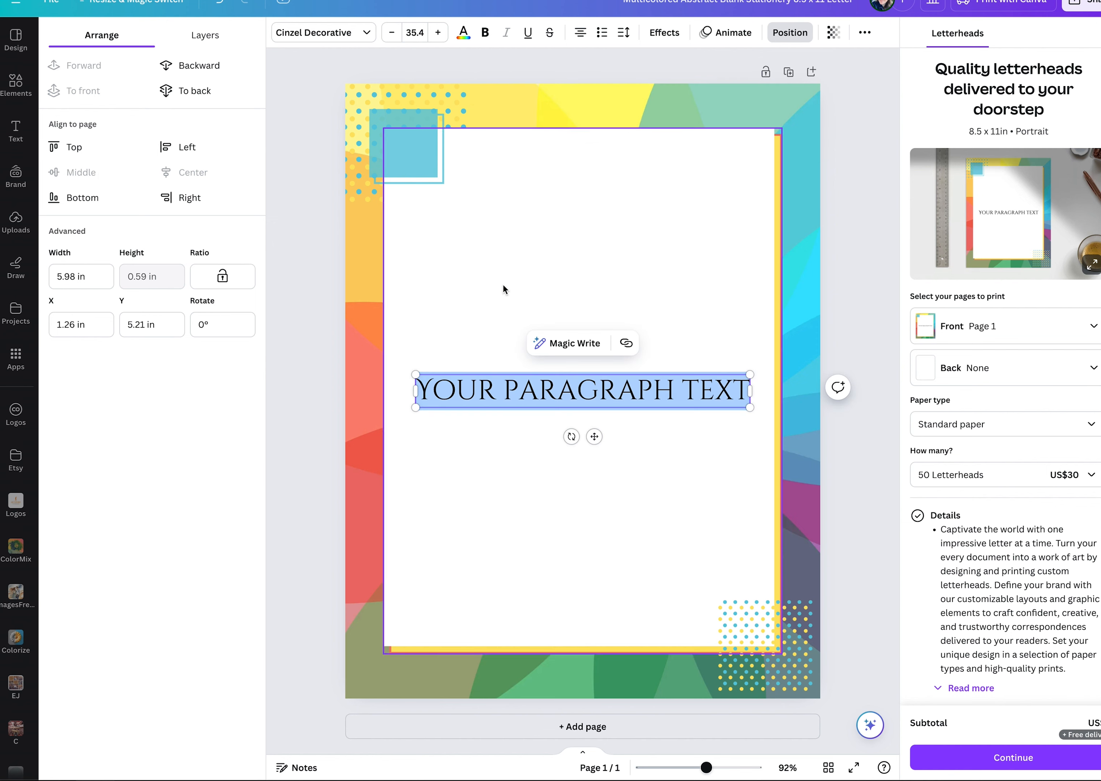
Try out the alignment, list and letter spacing options on the selected text.
click(500, 308)
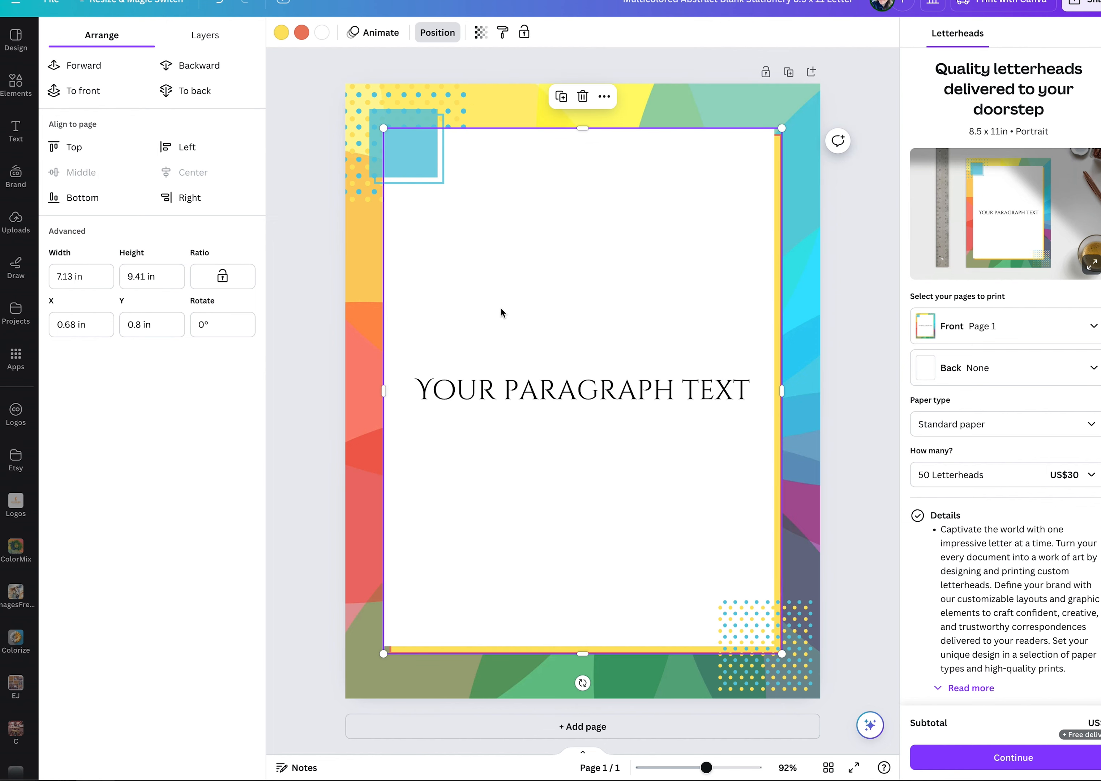
click(539, 394)
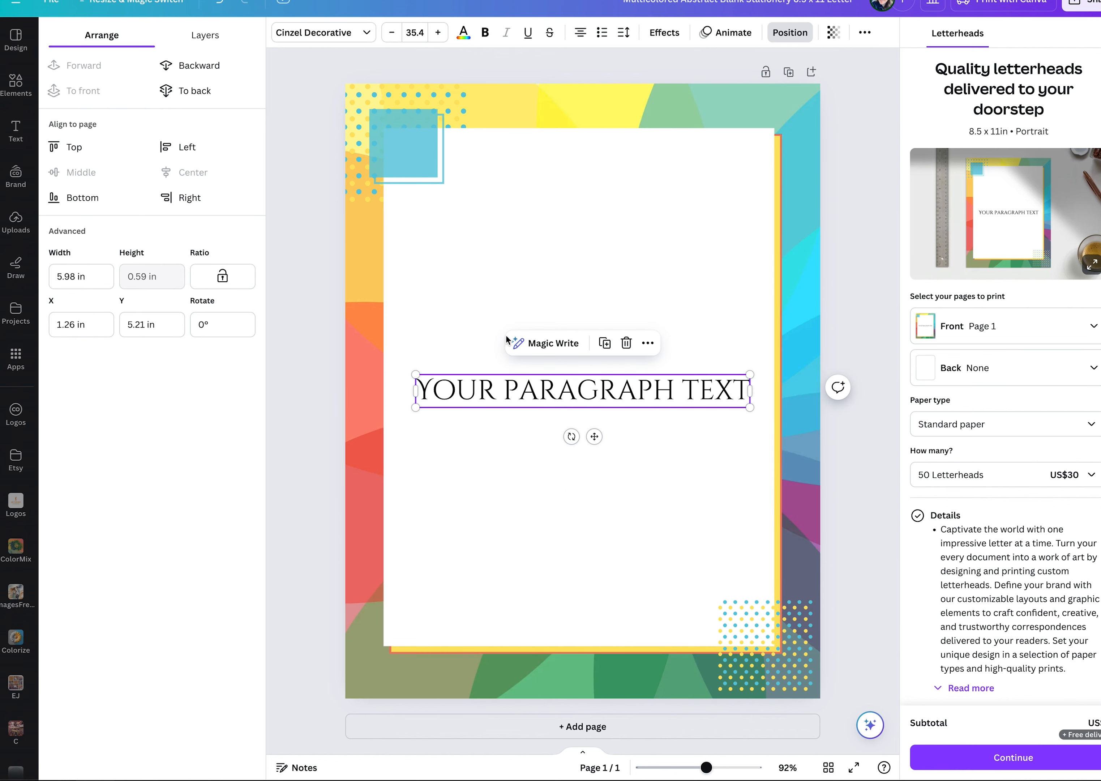
double_click(536, 396)
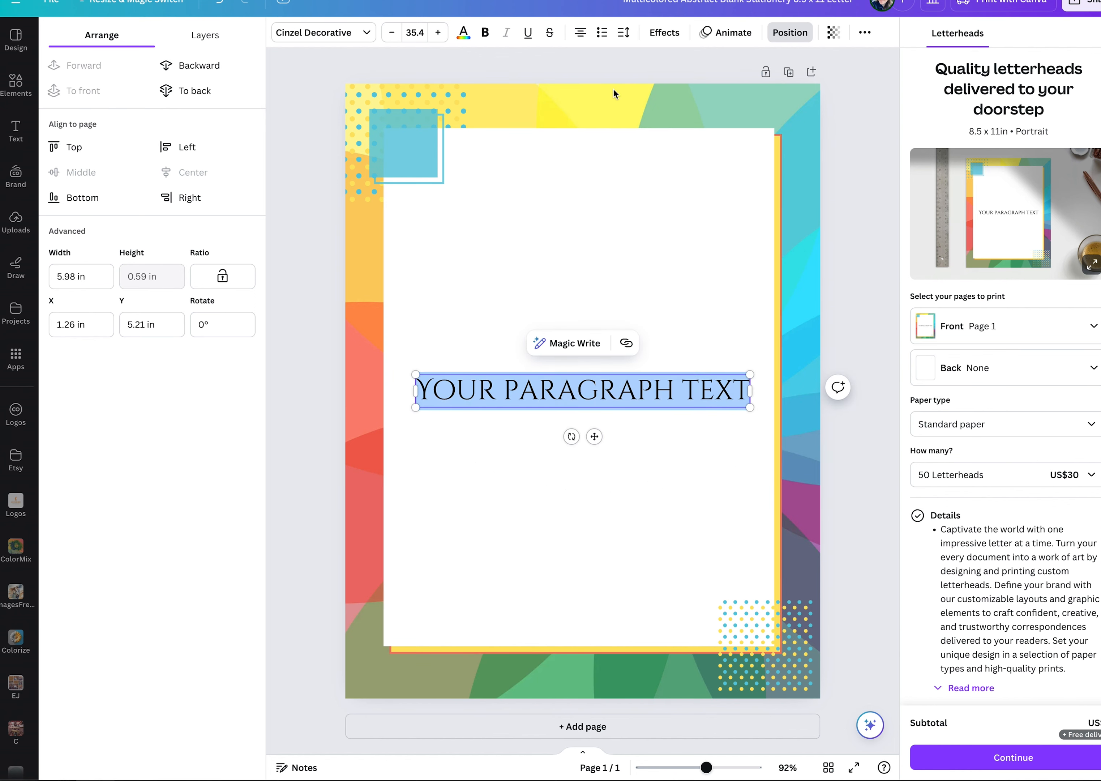
click(575, 34)
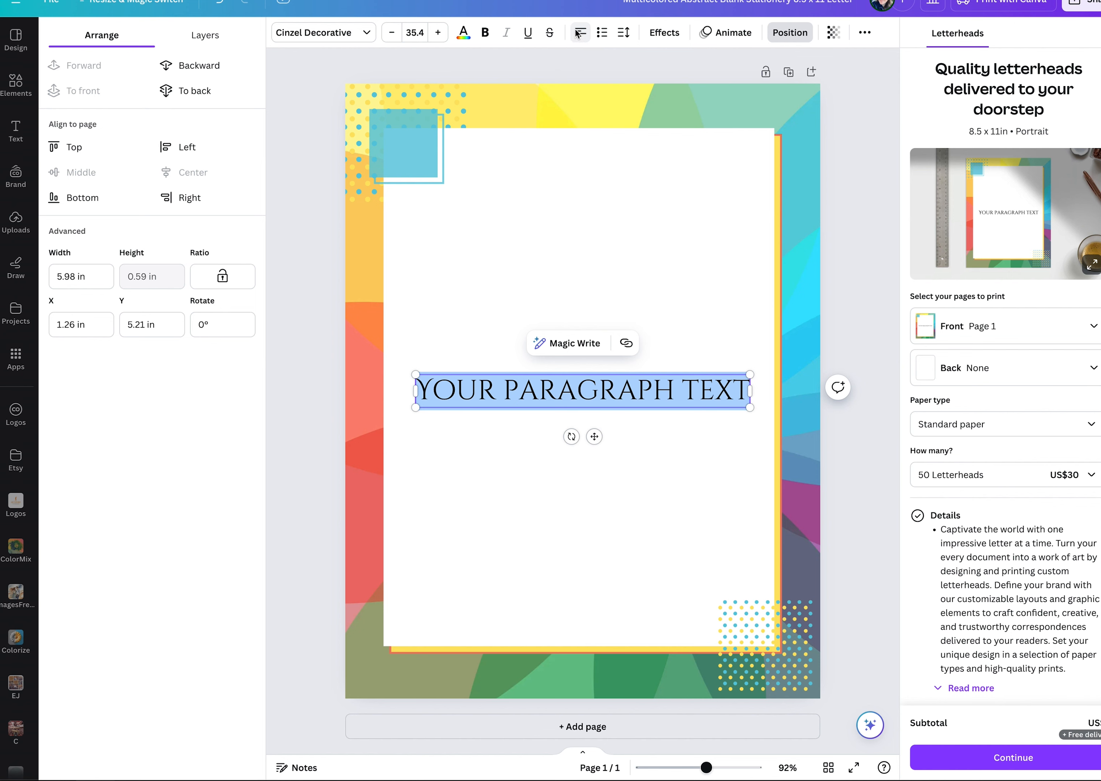
click(601, 33)
click(601, 33)
click(598, 34)
click(621, 35)
mouse_move(652, 83)
mouse_down()
mouse_move(611, 83)
mouse_move(662, 85)
mouse_move(655, 97)
mouse_move(646, 91)
mouse_up()
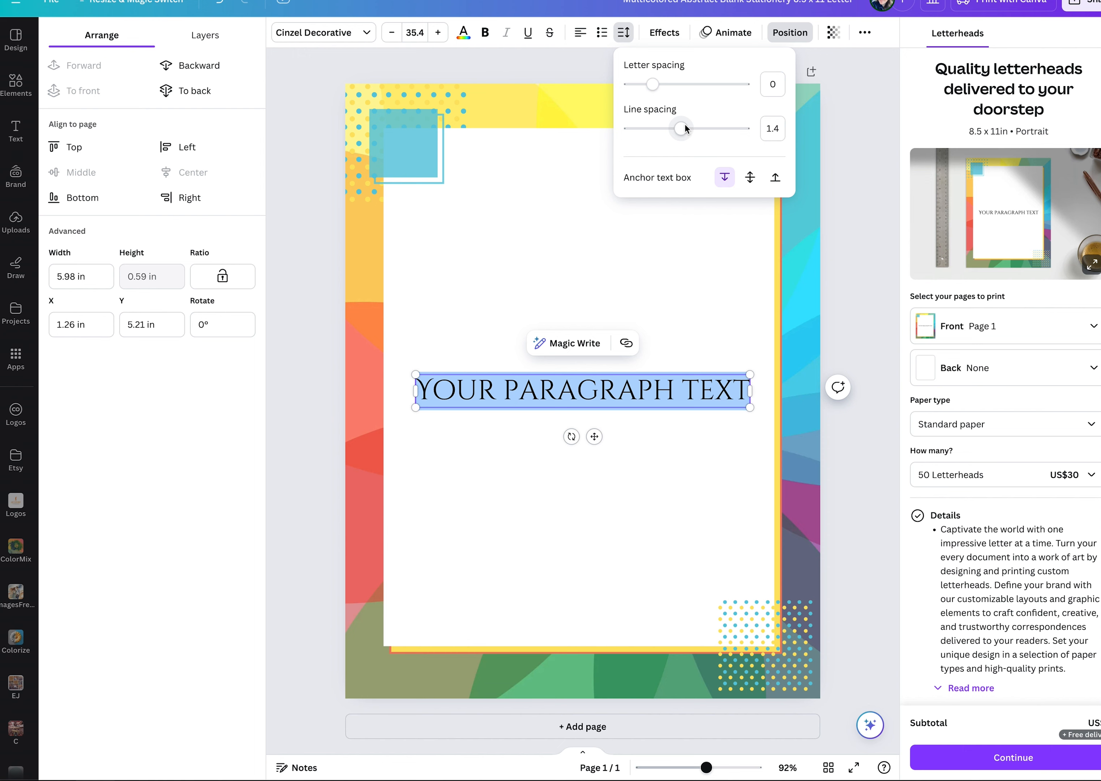
Break the text into two lines before the word PARAGRAPH and center-align the lines.
click(505, 399)
key(Return)
click(623, 33)
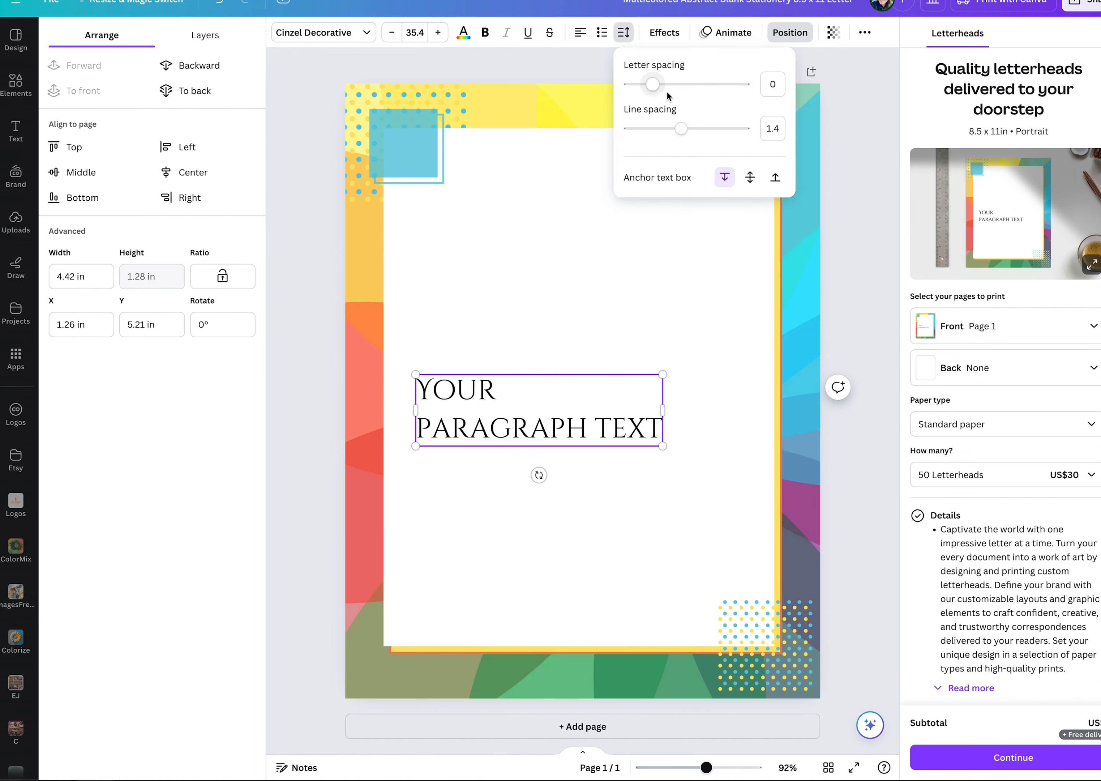
click(542, 73)
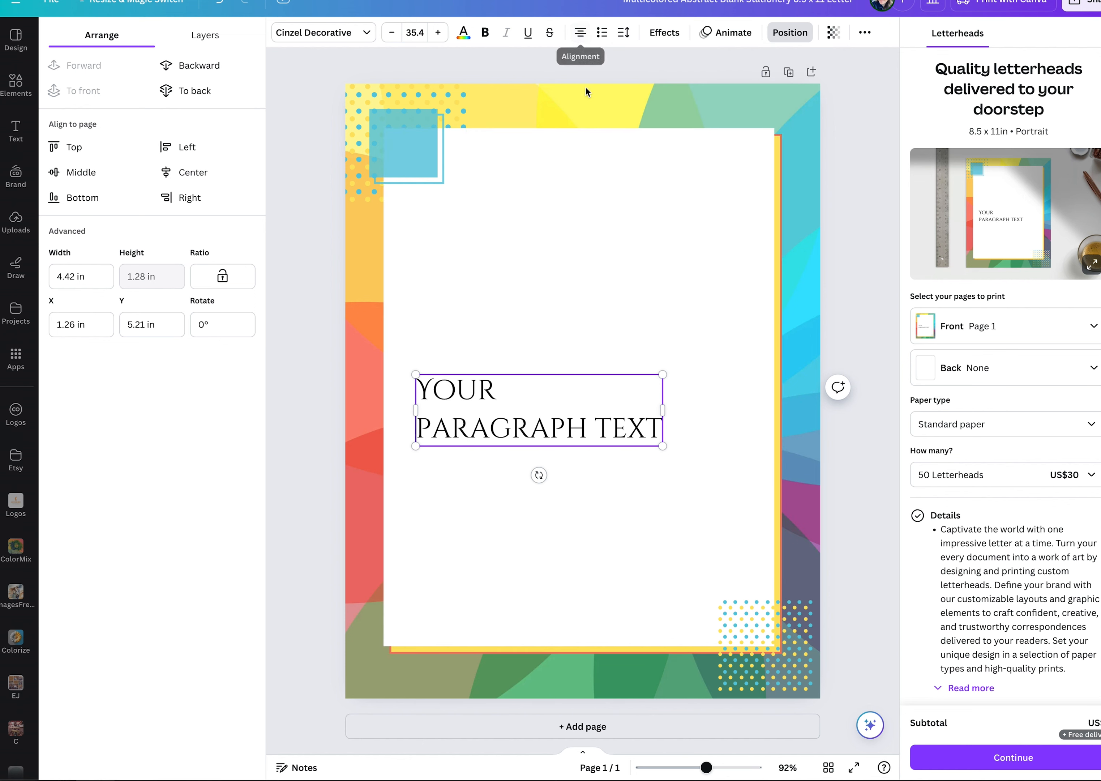
click(579, 40)
Move the two-line text block up freehand, and align it to the page's center and middle.
drag(559, 394, 596, 348)
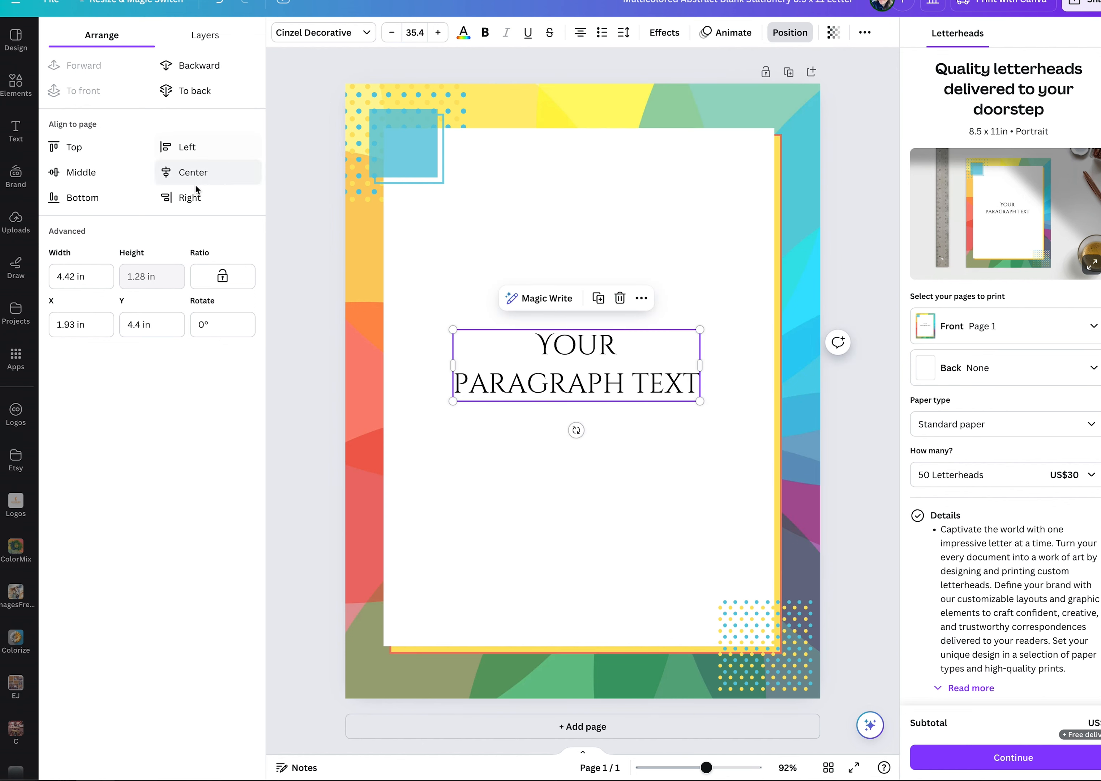
click(193, 173)
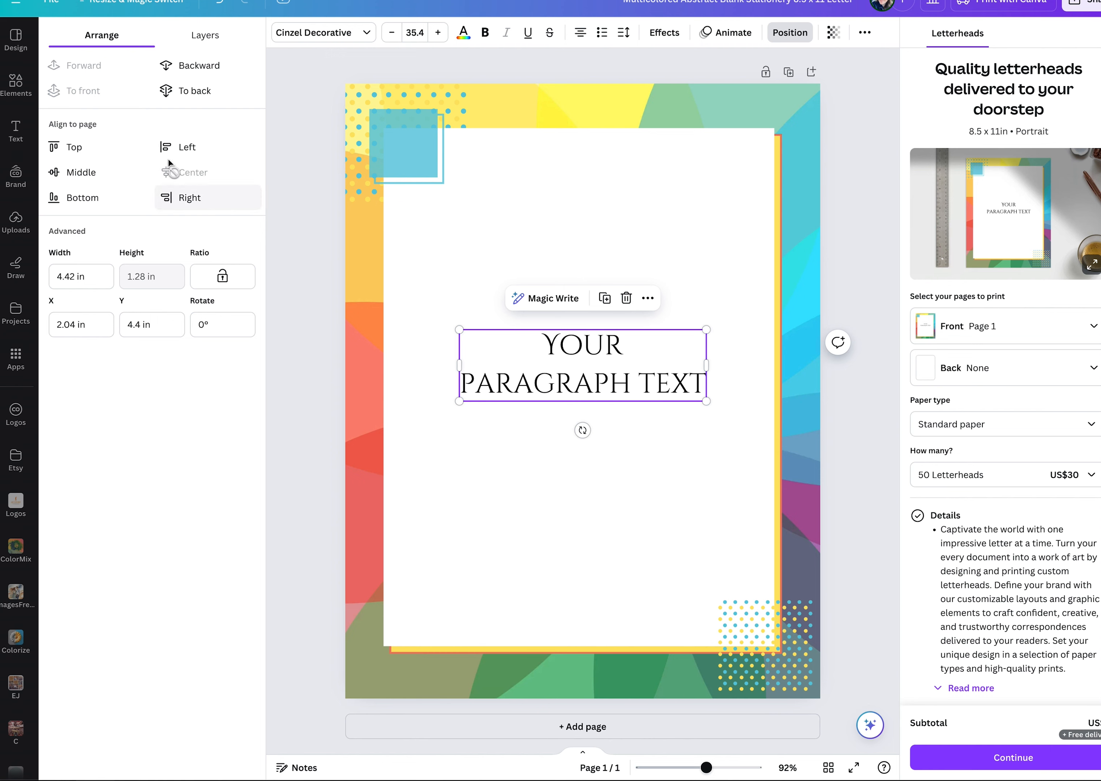
click(82, 173)
Tighten the line spacing of the two-line text and move it near the top of the white area, at Y about 1.7 in.
click(624, 32)
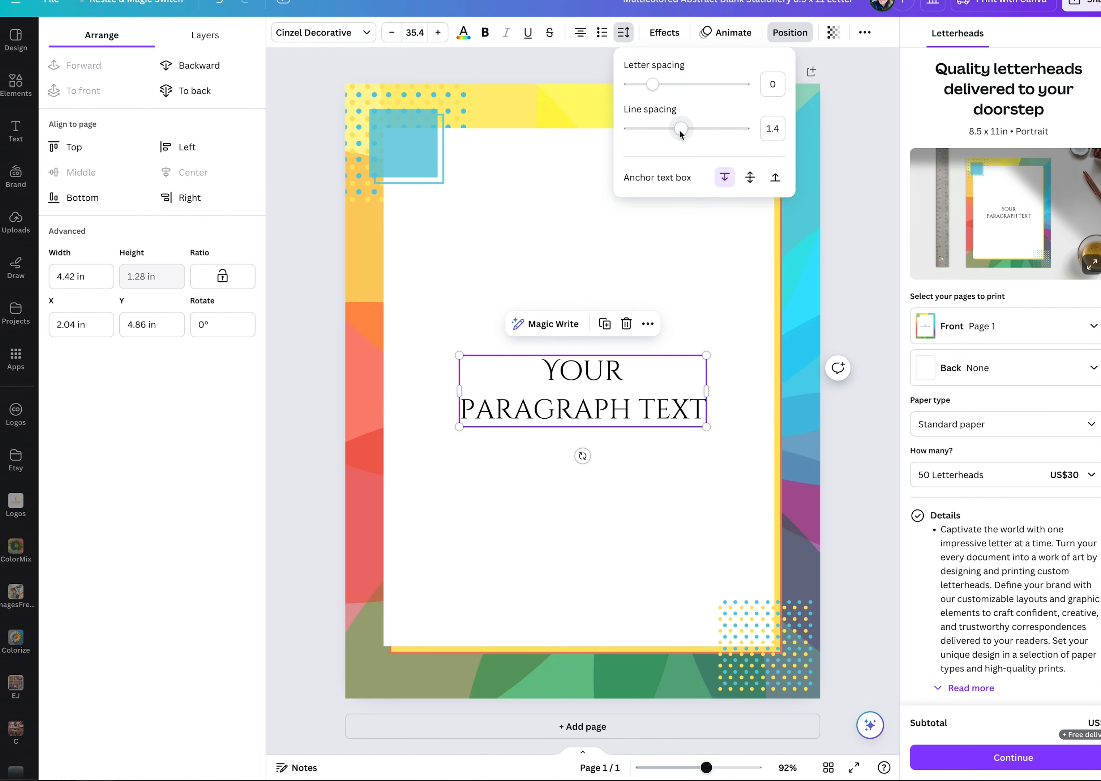
mouse_move(682, 134)
mouse_down()
mouse_move(654, 132)
mouse_move(723, 139)
mouse_move(662, 128)
mouse_up()
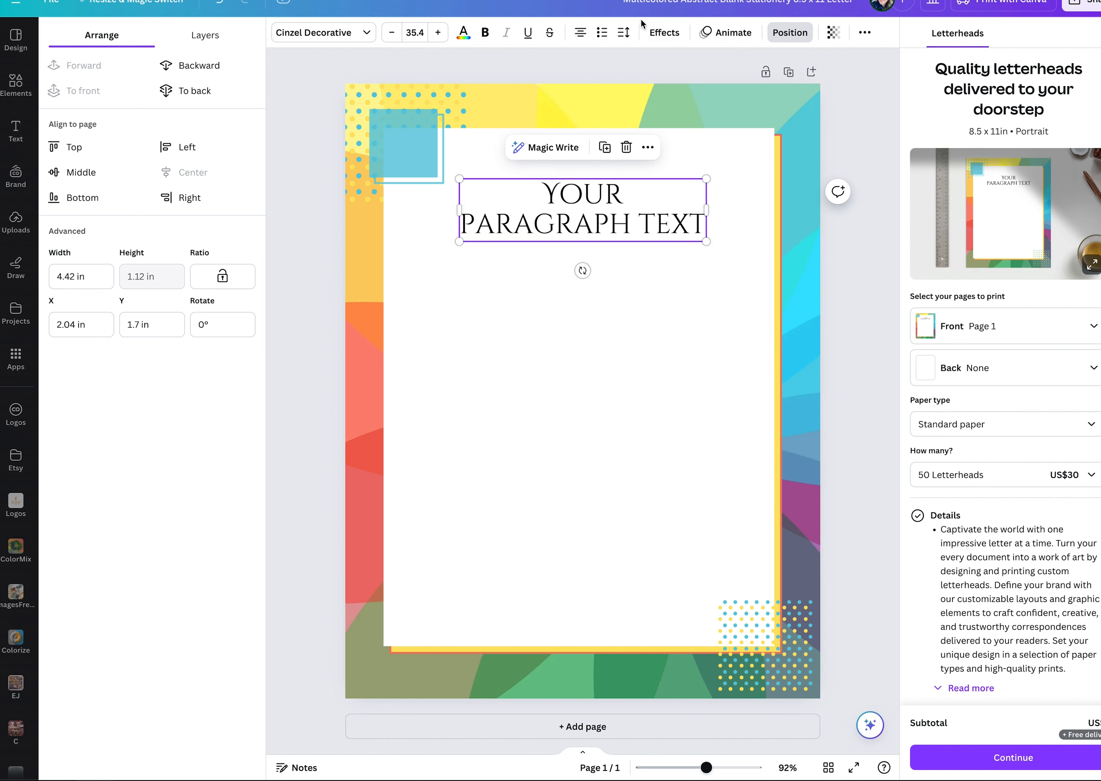
Apply the Outline effect to the two-line text and sample the black of its letters as the outline color.
click(646, 32)
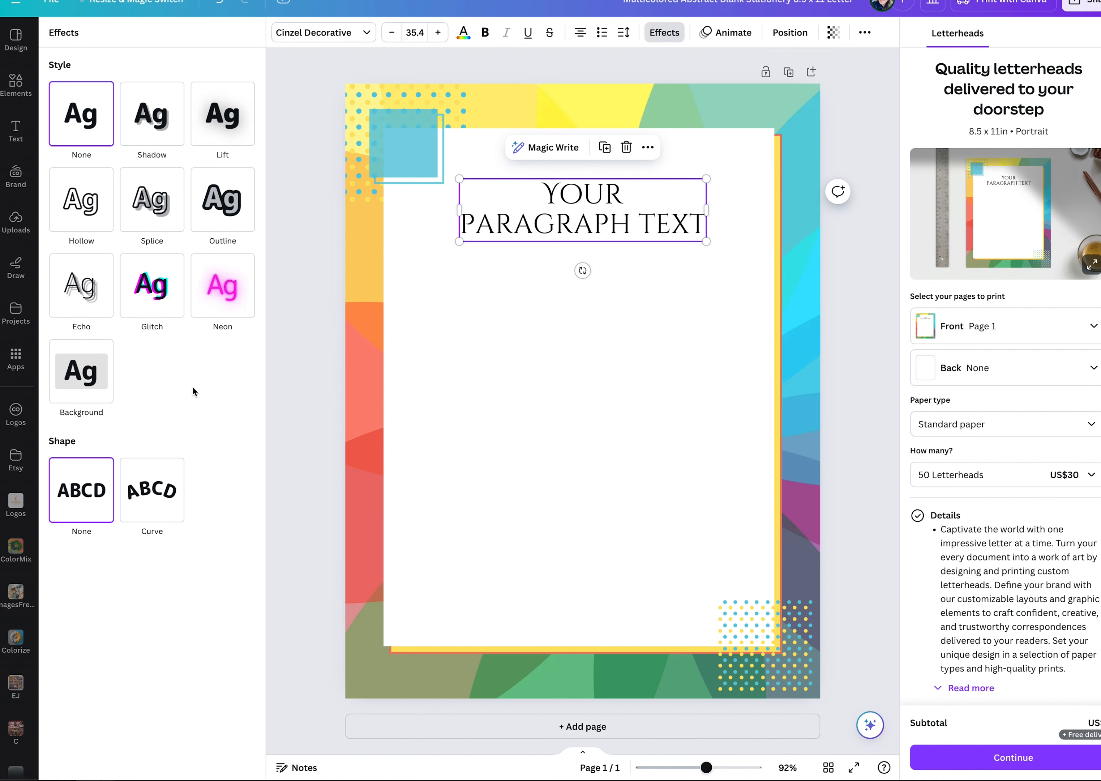
click(233, 212)
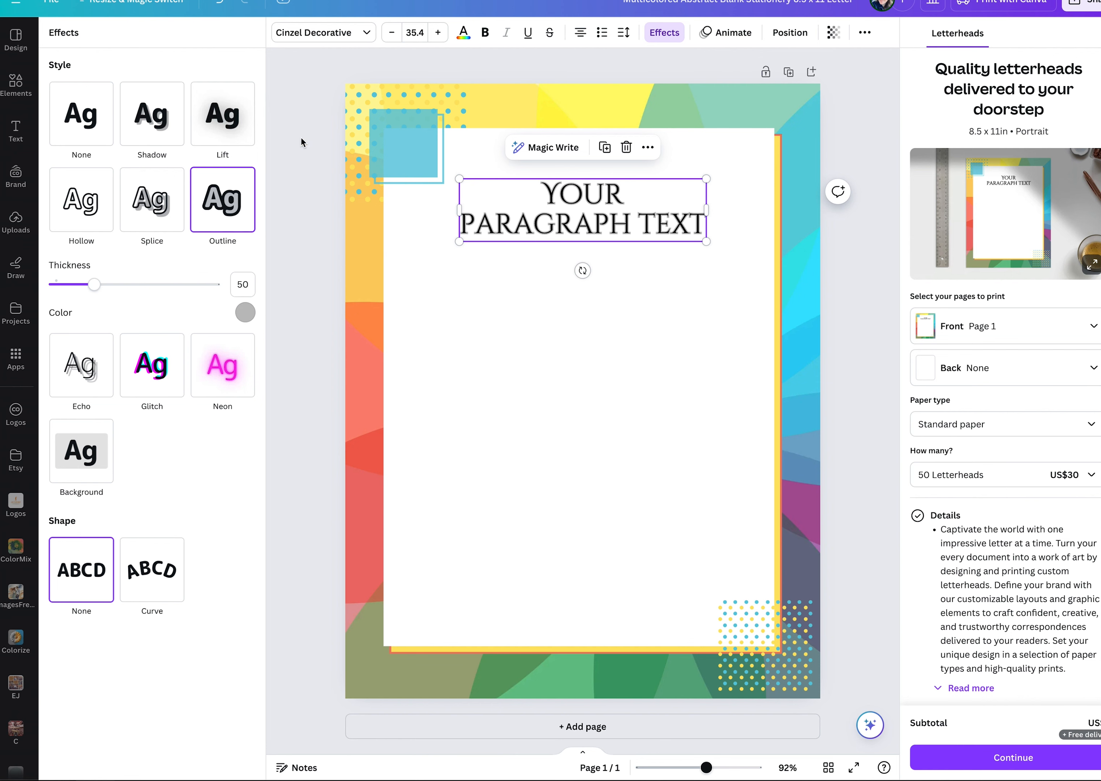
click(245, 313)
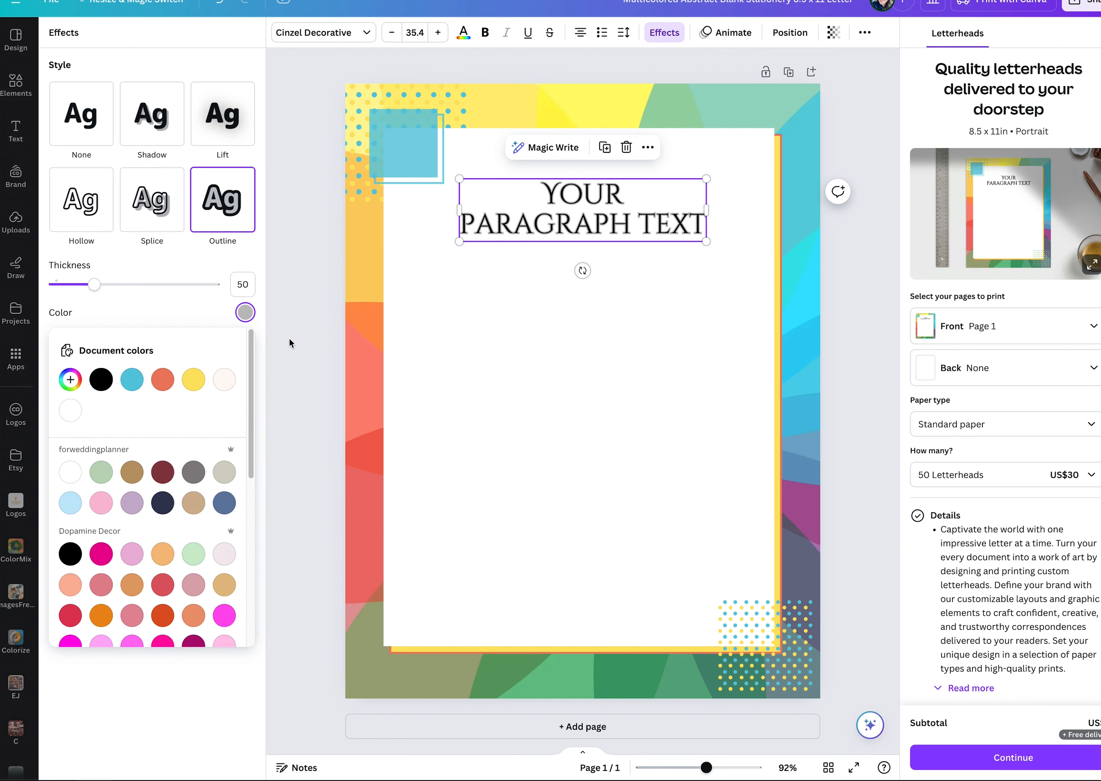
click(70, 379)
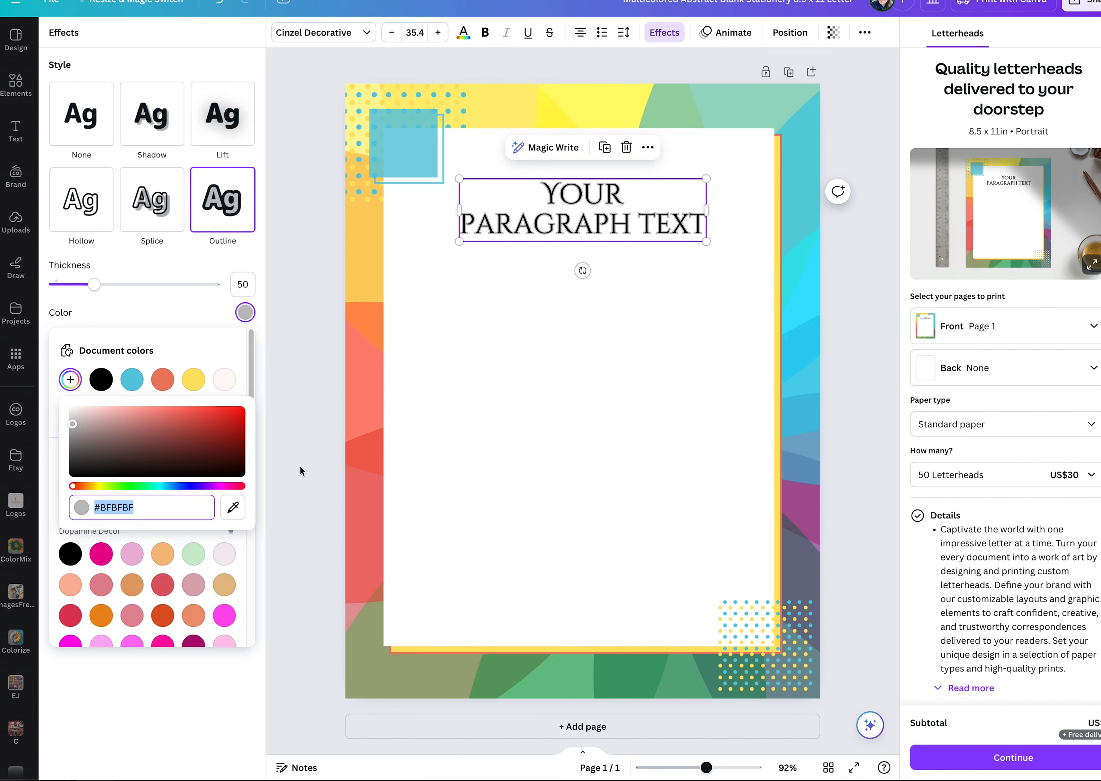
click(233, 507)
click(551, 196)
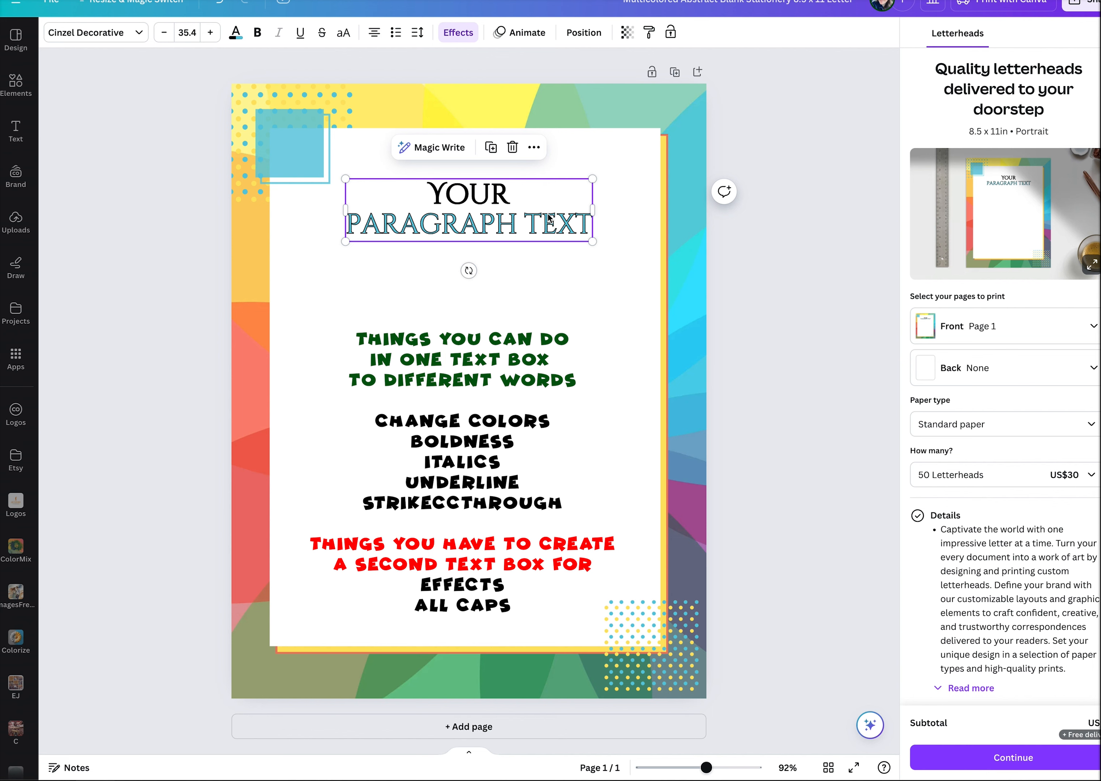
Duplicate the two-line text box, place the copy below the original, and delete the word YOUR and its line from the copy.
click(547, 273)
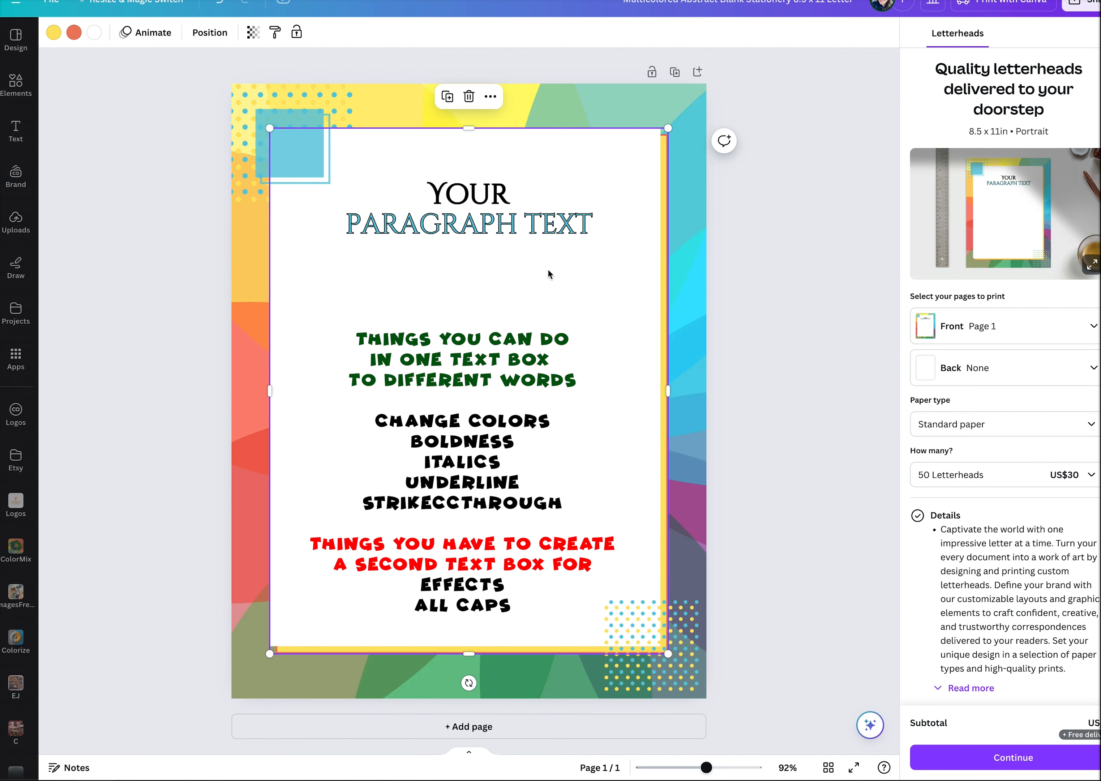
click(495, 236)
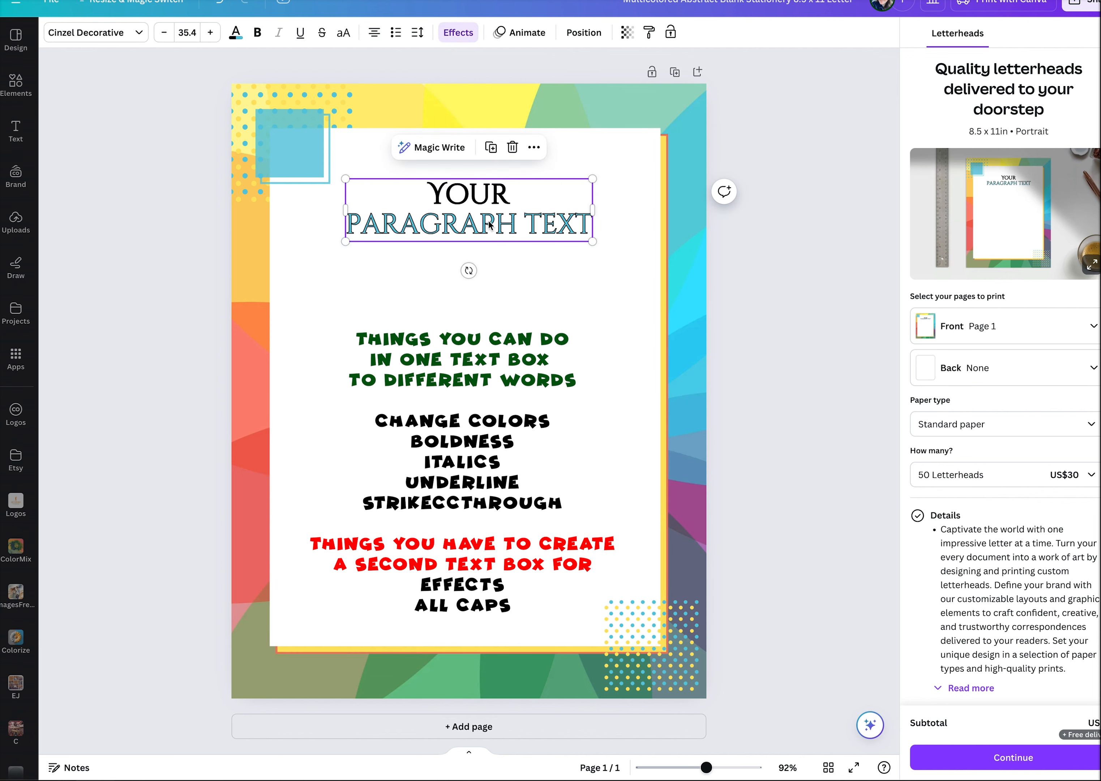
key(ctrl+d)
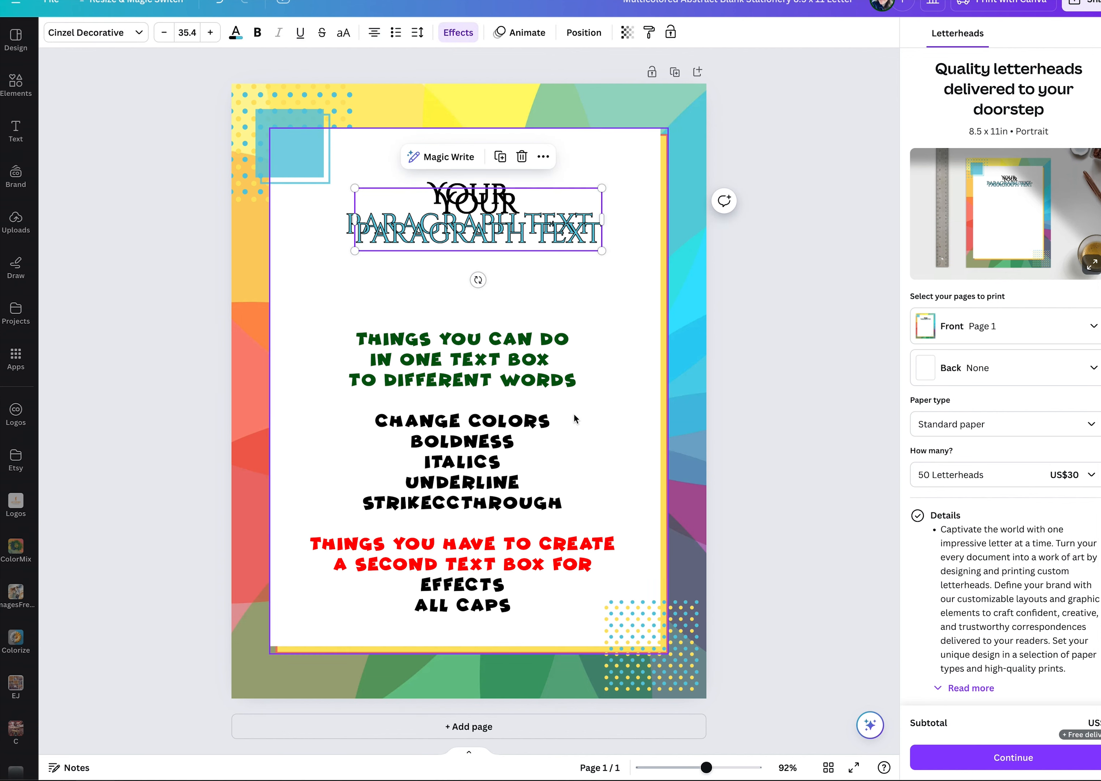
click(444, 301)
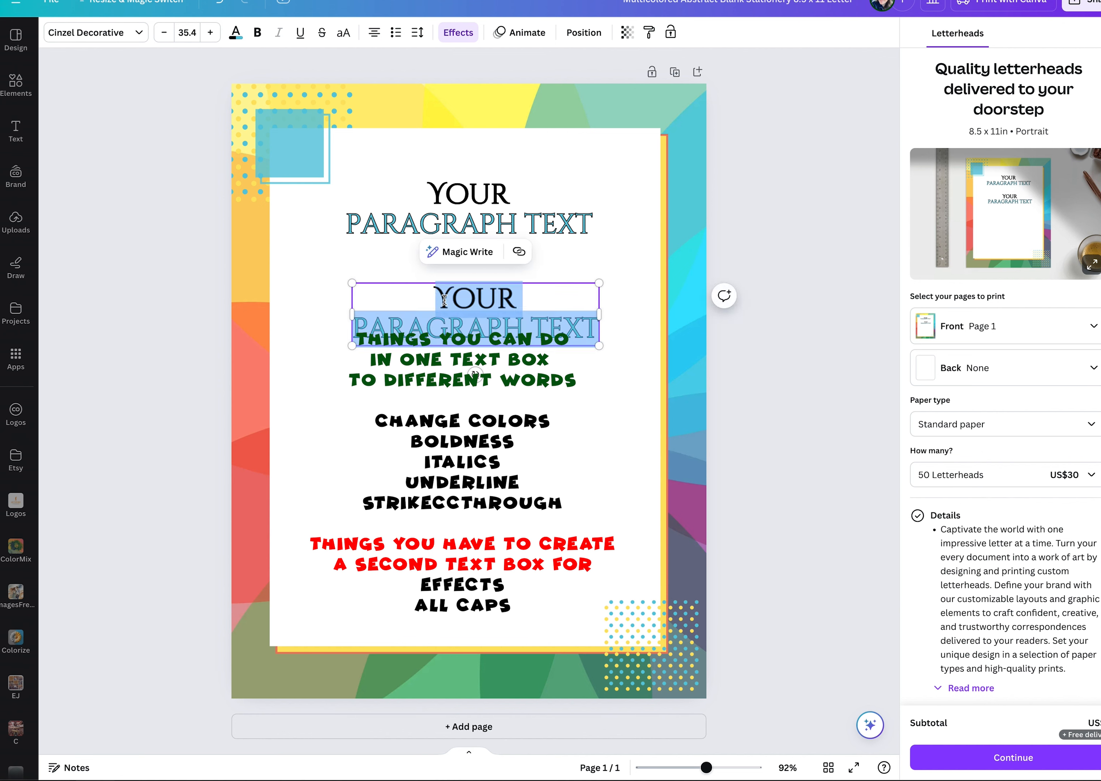
click(422, 296)
key(Delete)
key(Delete)
key(Delete)
key(Delete)
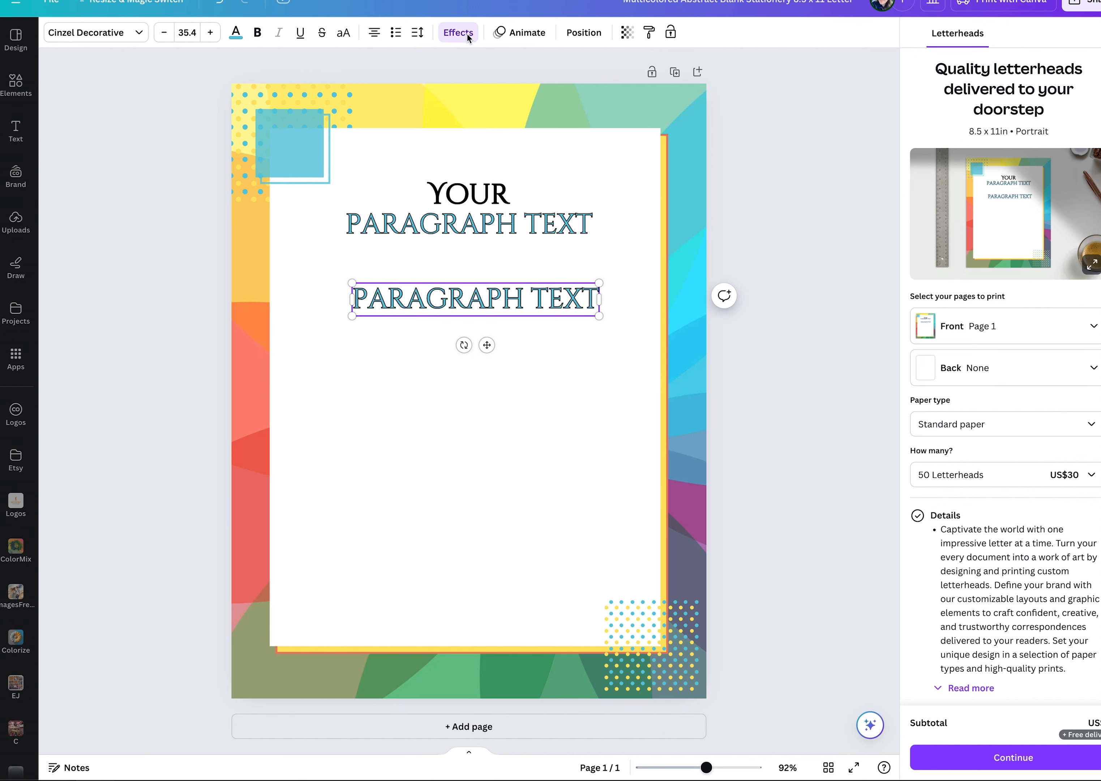
Remove the effect from the PARAGRAPH TEXT copy and move it up, centered just below the original text box.
click(467, 33)
click(81, 113)
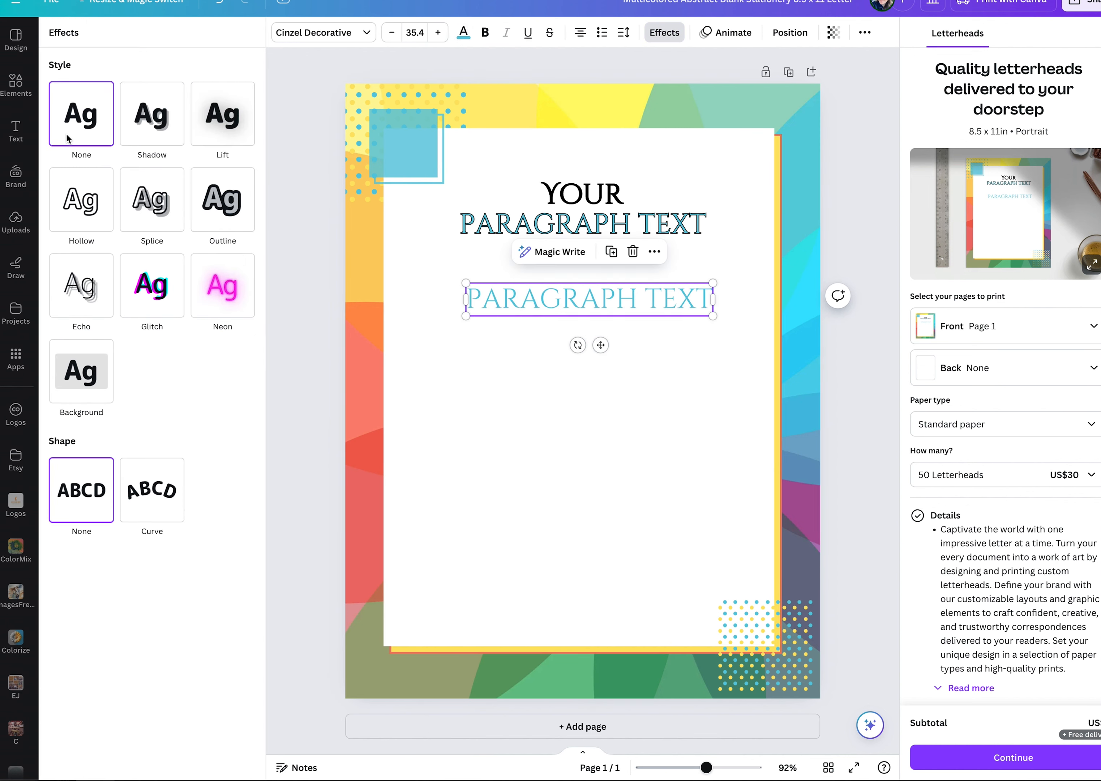
click(563, 374)
click(491, 290)
drag(491, 290, 488, 248)
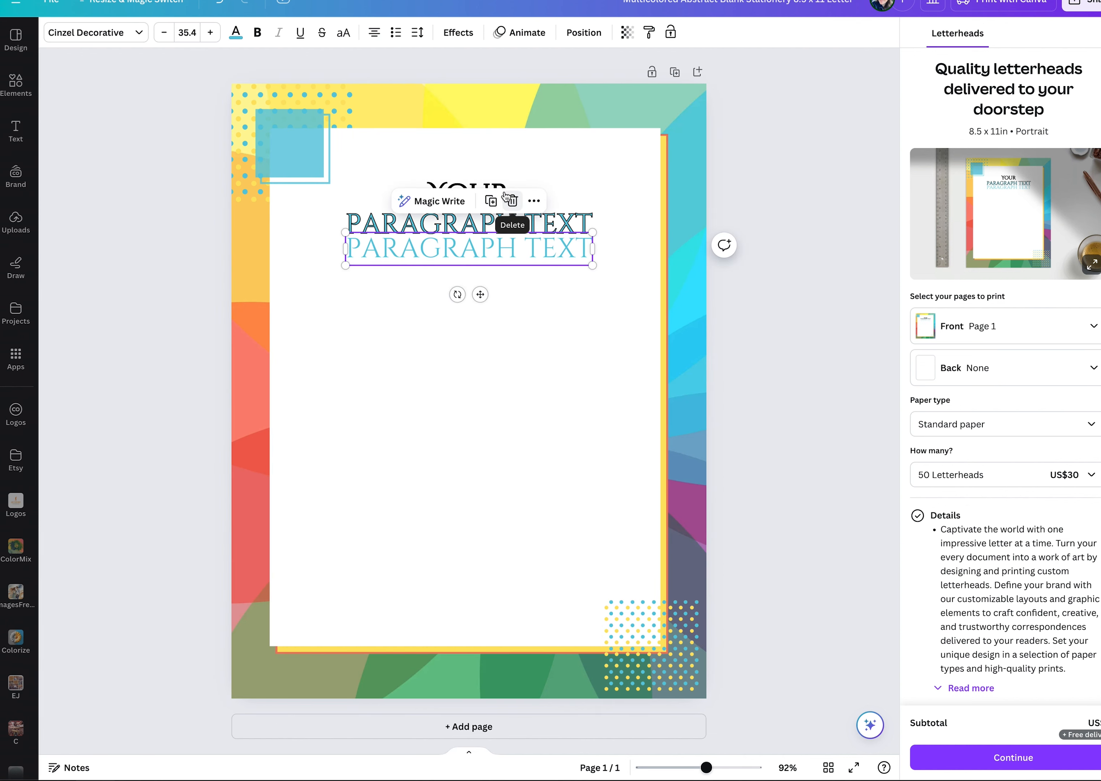
Delete the PARAGRAPH TEXT line from the original text box, keeping only YOUR.
click(536, 203)
triple_click(401, 224)
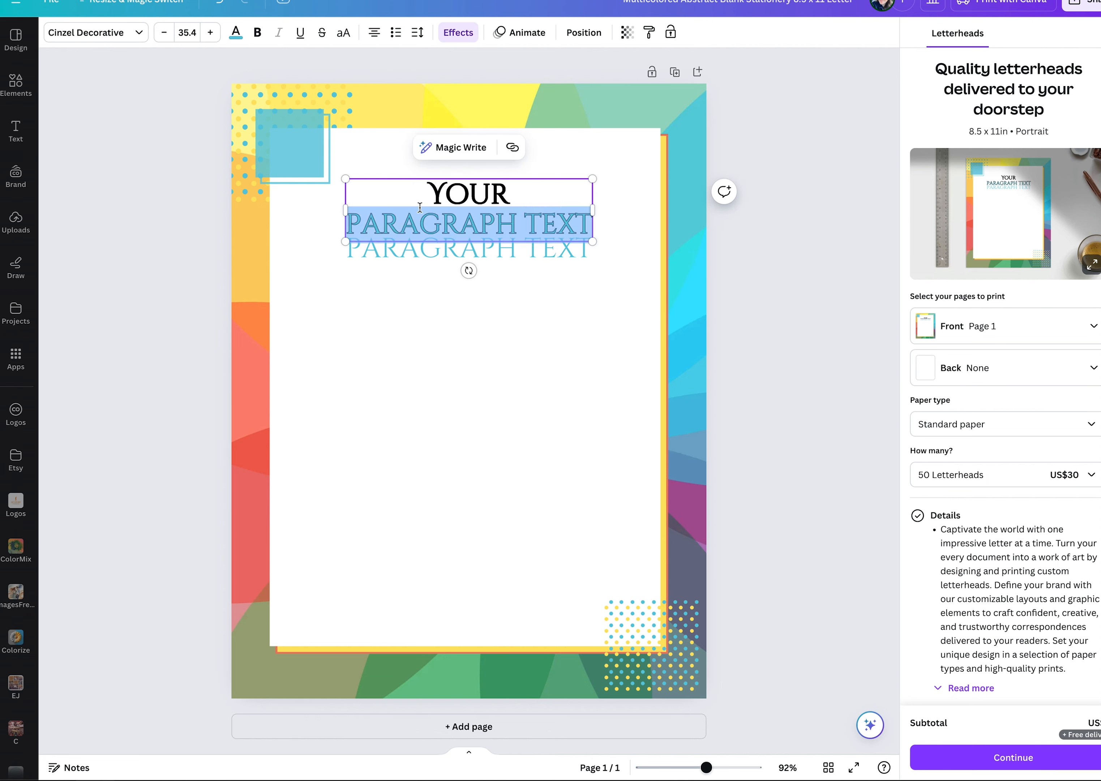
key(BackSpace)
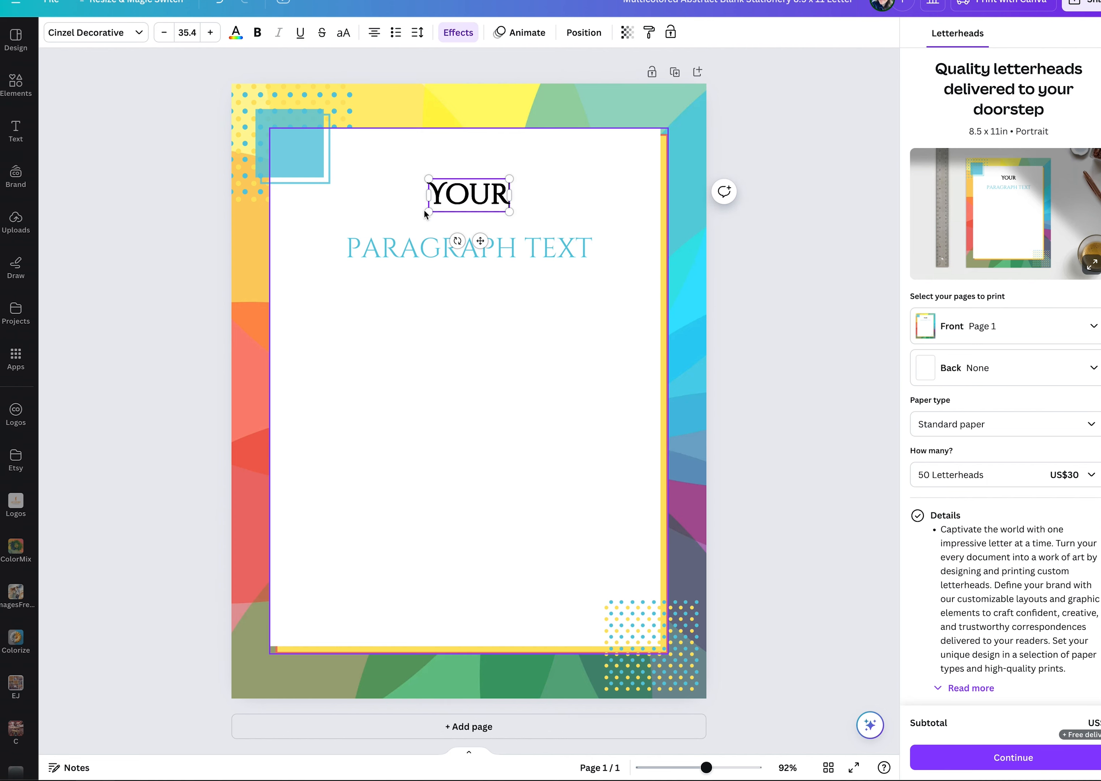
Move the light blue PARAGRAPH TEXT box up so it sits directly beneath YOUR, centered on the page.
drag(554, 244, 554, 226)
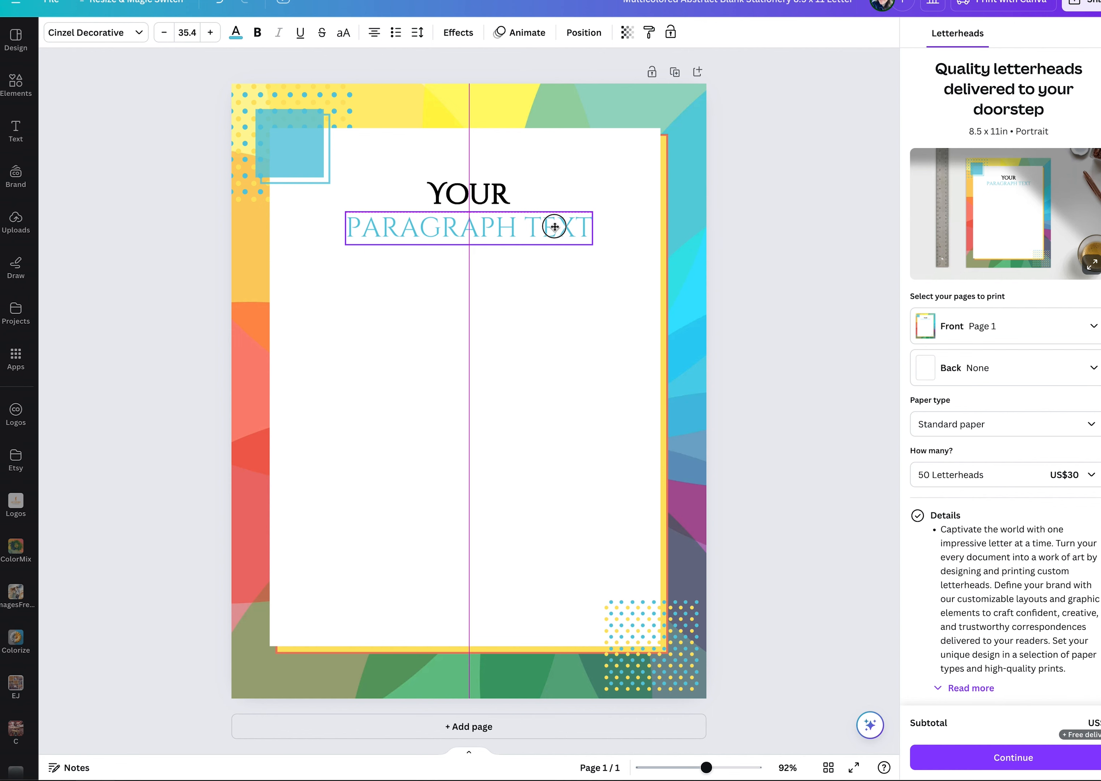
drag(554, 227, 552, 226)
drag(553, 227, 551, 225)
drag(551, 225, 501, 239)
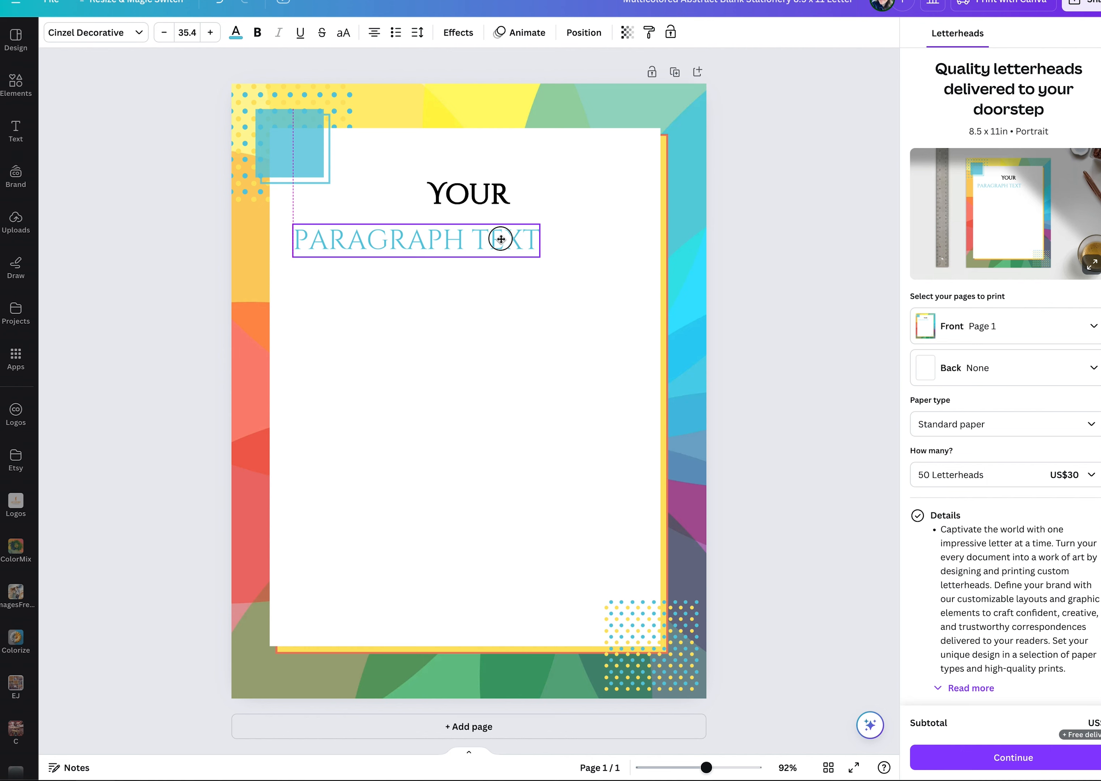
drag(501, 239, 496, 237)
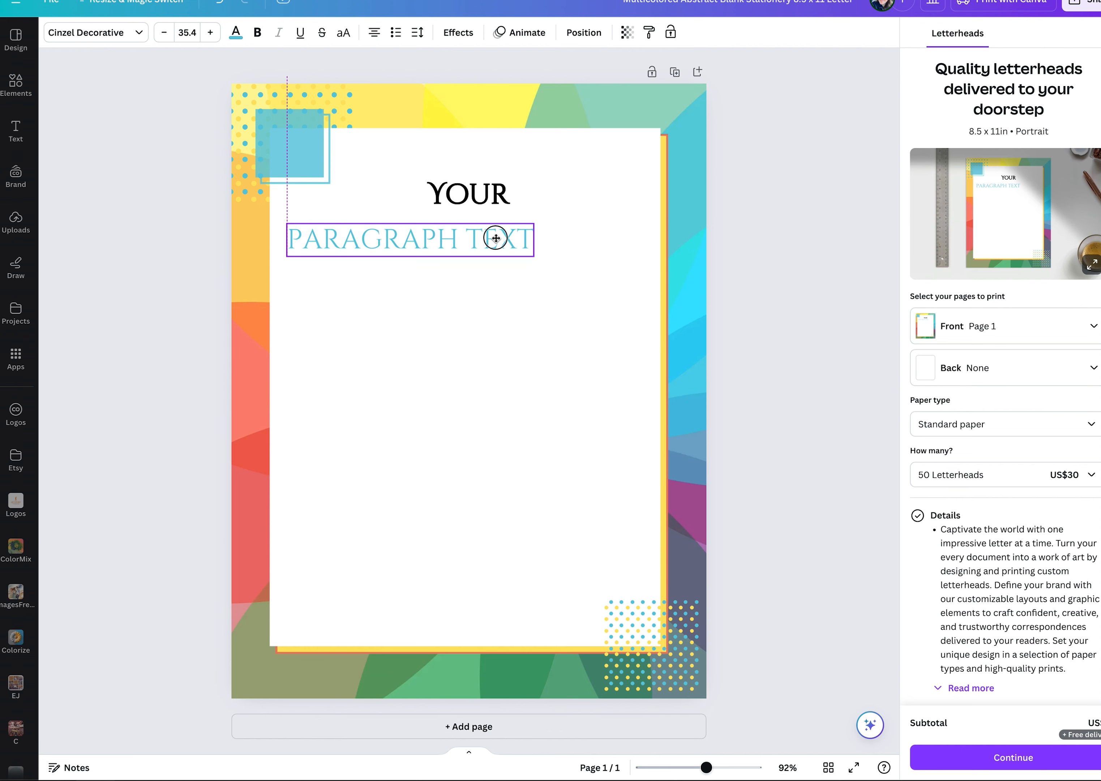
mouse_move(496, 238)
mouse_down()
mouse_move(552, 233)
mouse_move(494, 353)
mouse_move(499, 396)
mouse_move(504, 232)
mouse_up()
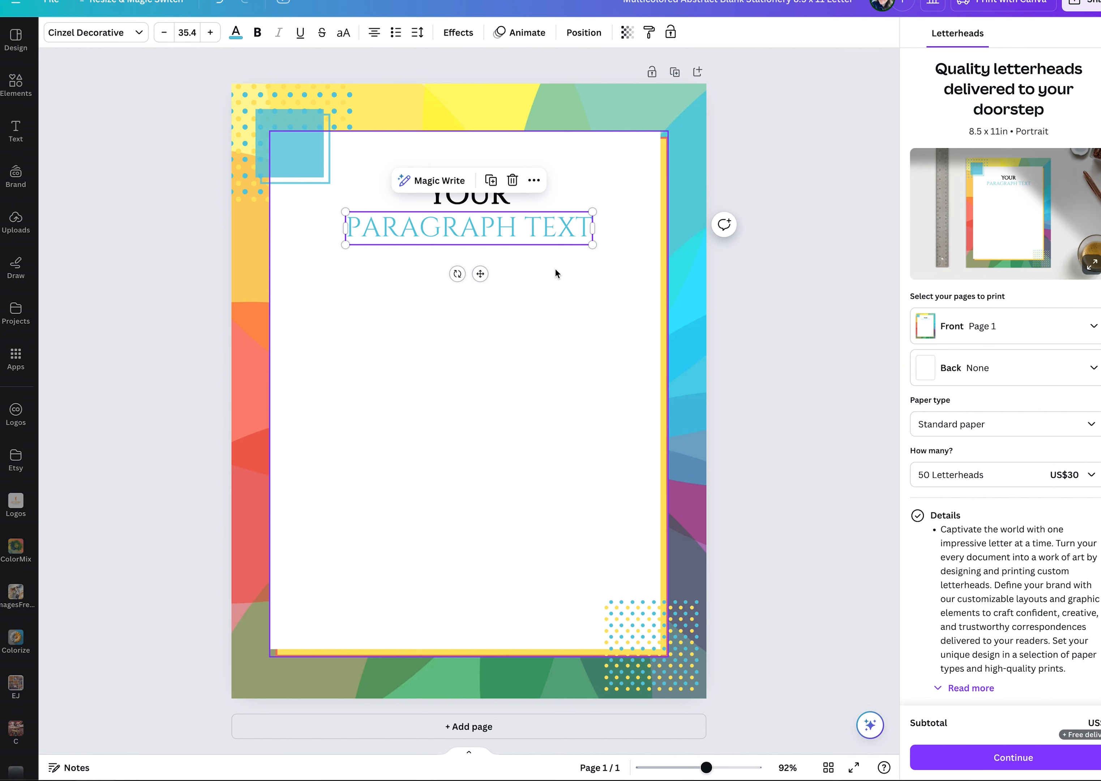
click(589, 267)
Move YOUR sideways so it lines up with the left edge of PARAGRAPH TEXT.
click(486, 198)
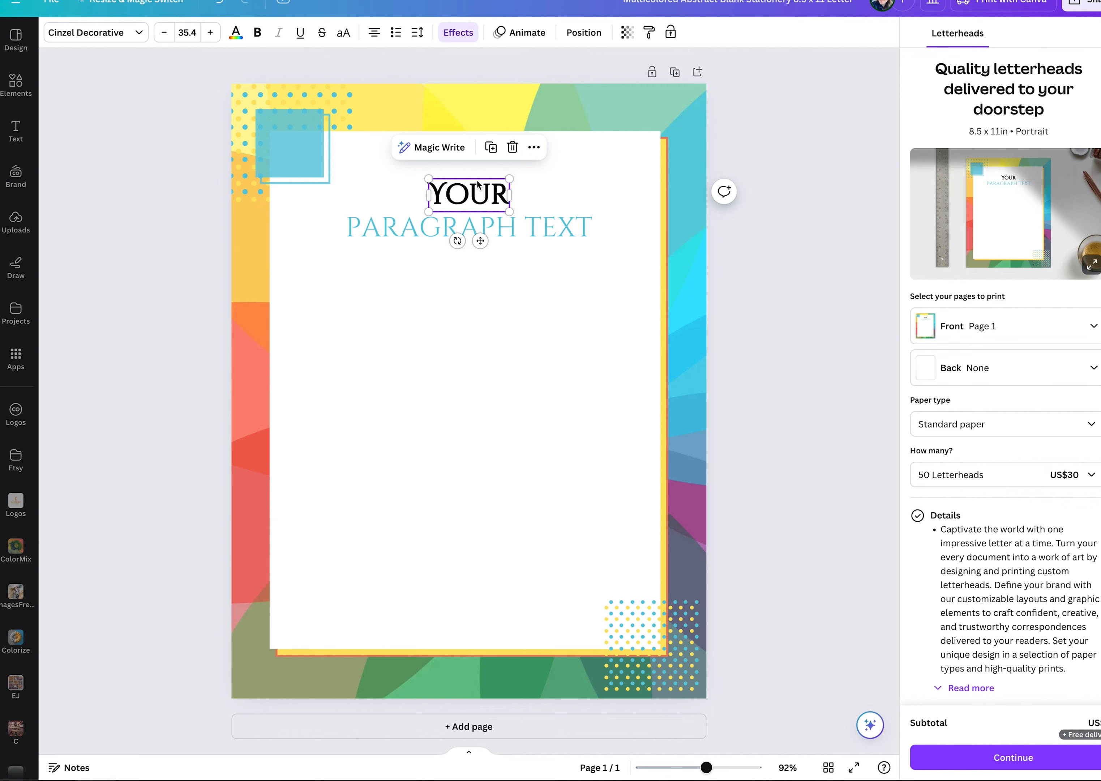
drag(446, 193, 415, 228)
click(410, 226)
click(557, 341)
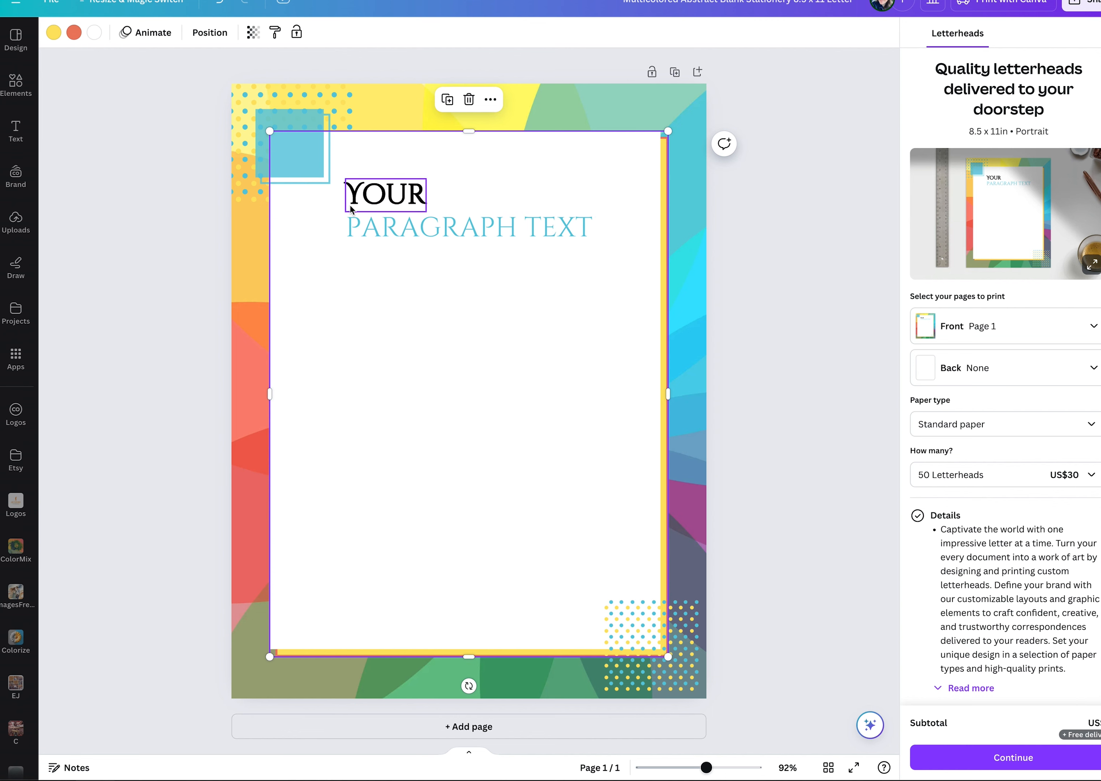
click(368, 201)
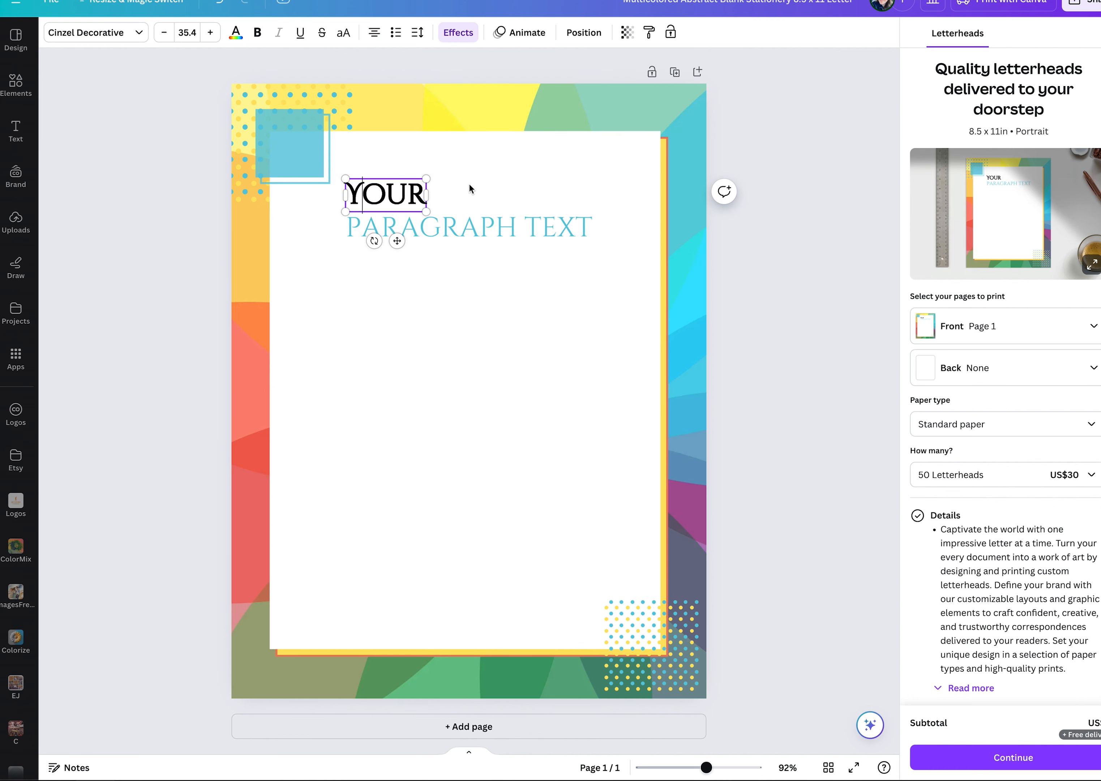
click(456, 192)
click(420, 194)
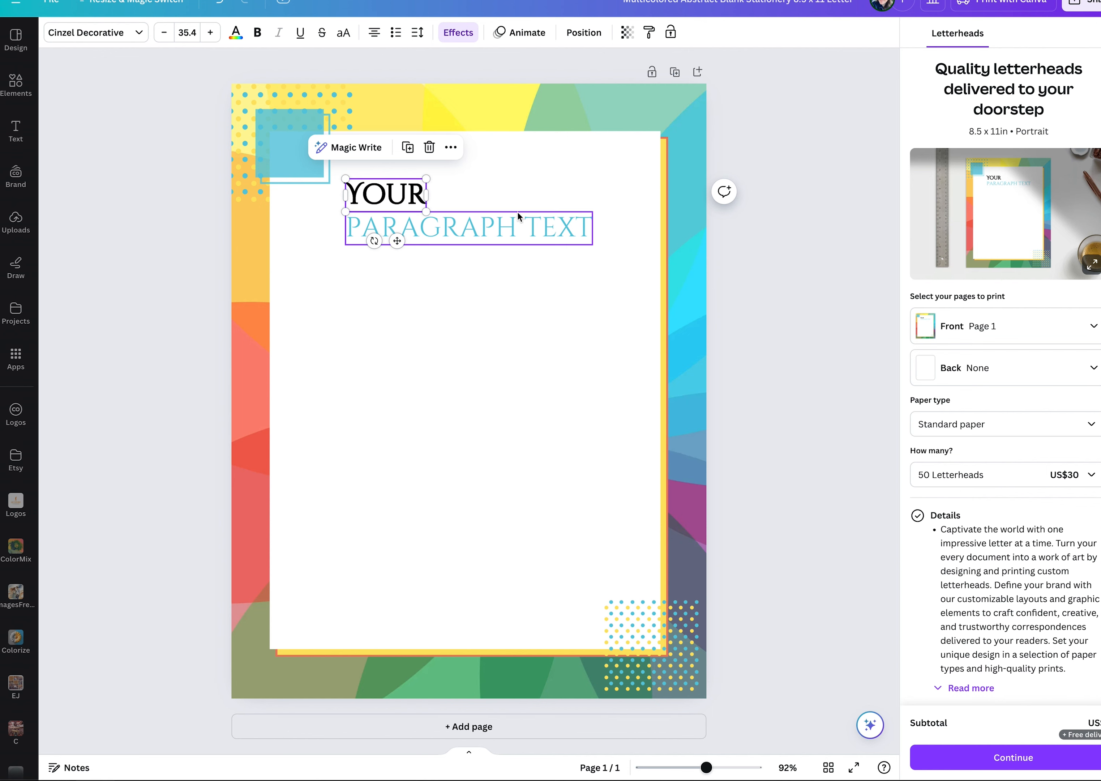
click(492, 220)
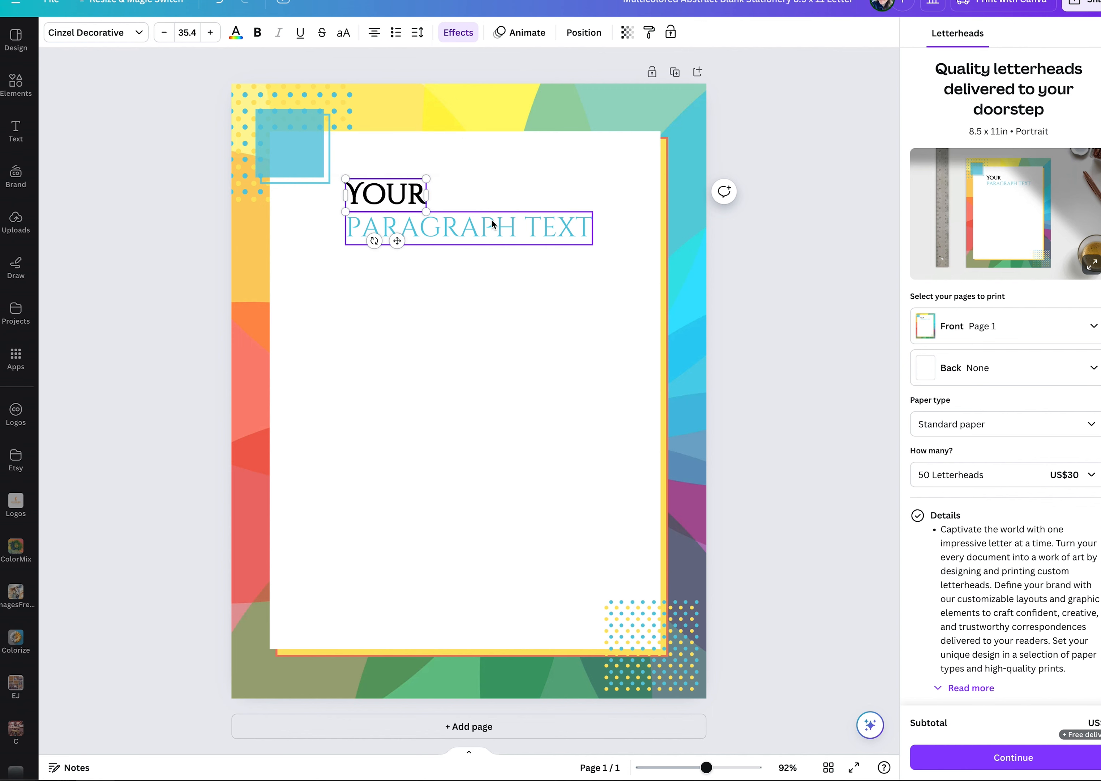
shift+click(460, 222)
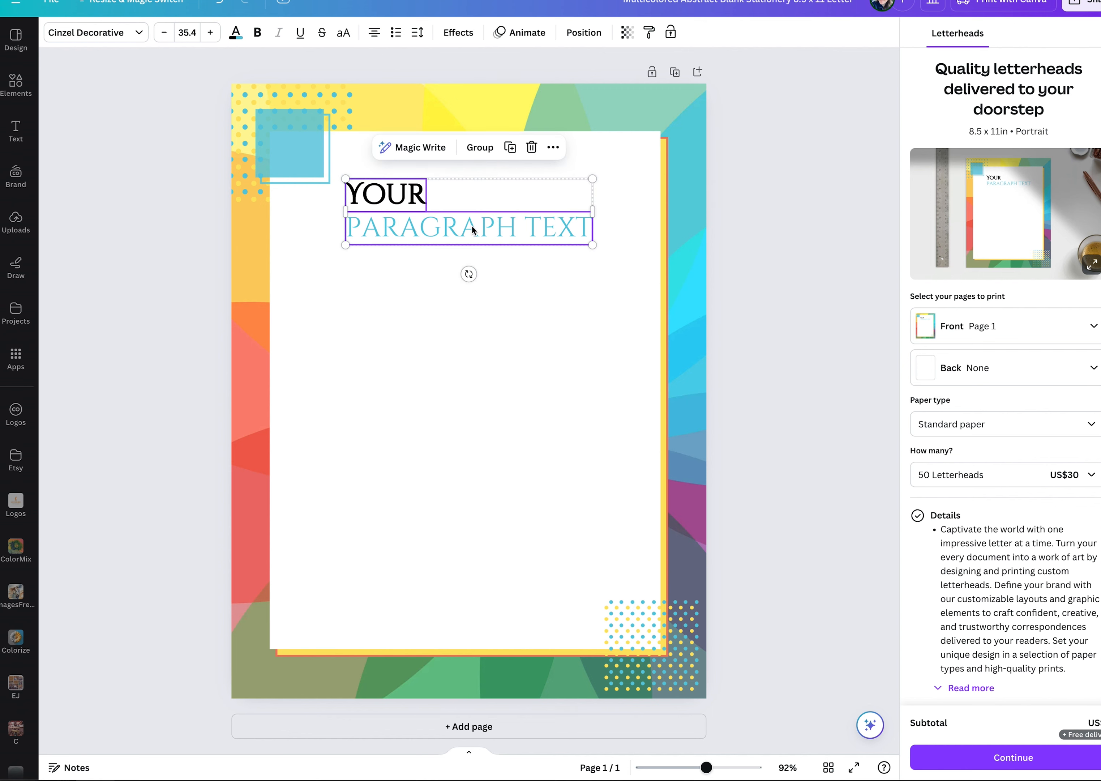
key(Escape)
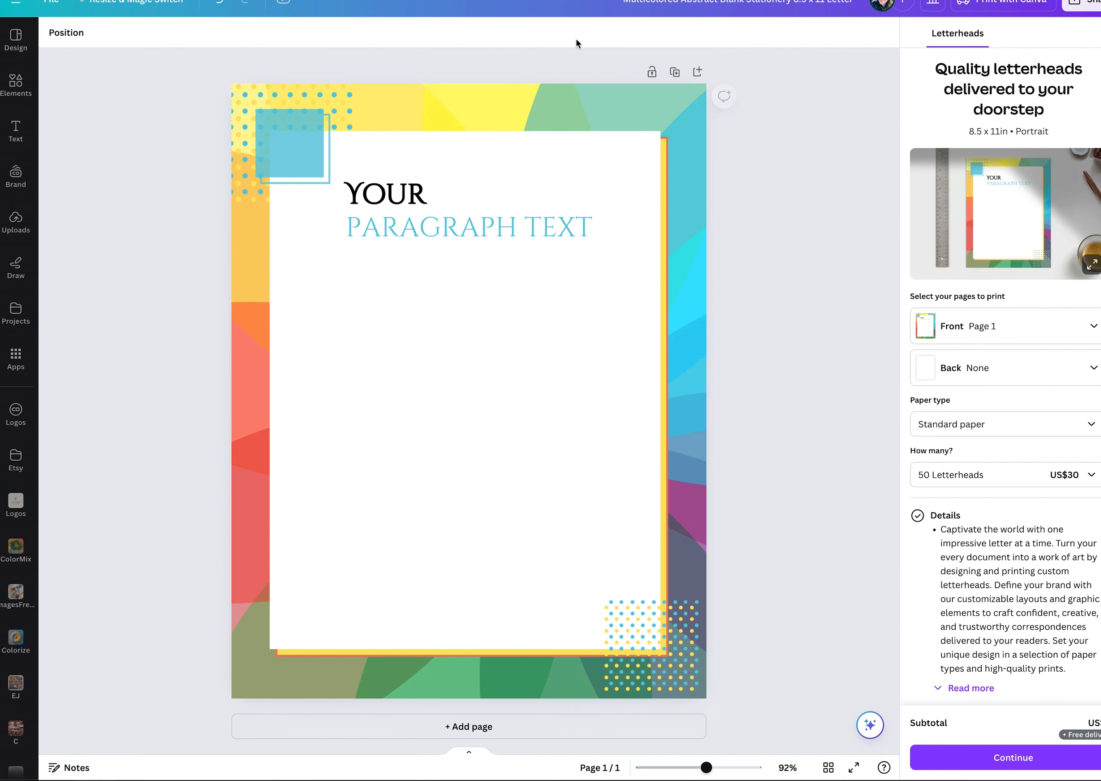
Select both YOUR and PARAGRAPH TEXT, try aligning their right edges, and center-align them with each other.
click(385, 200)
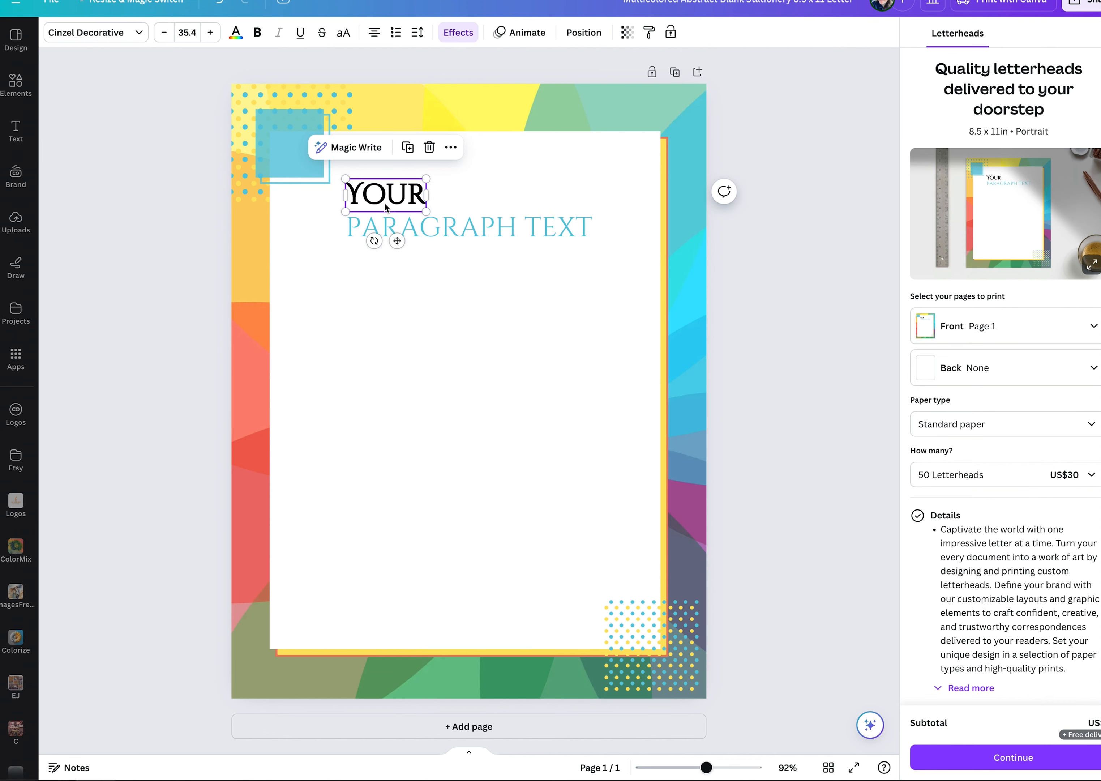
shift+click(468, 240)
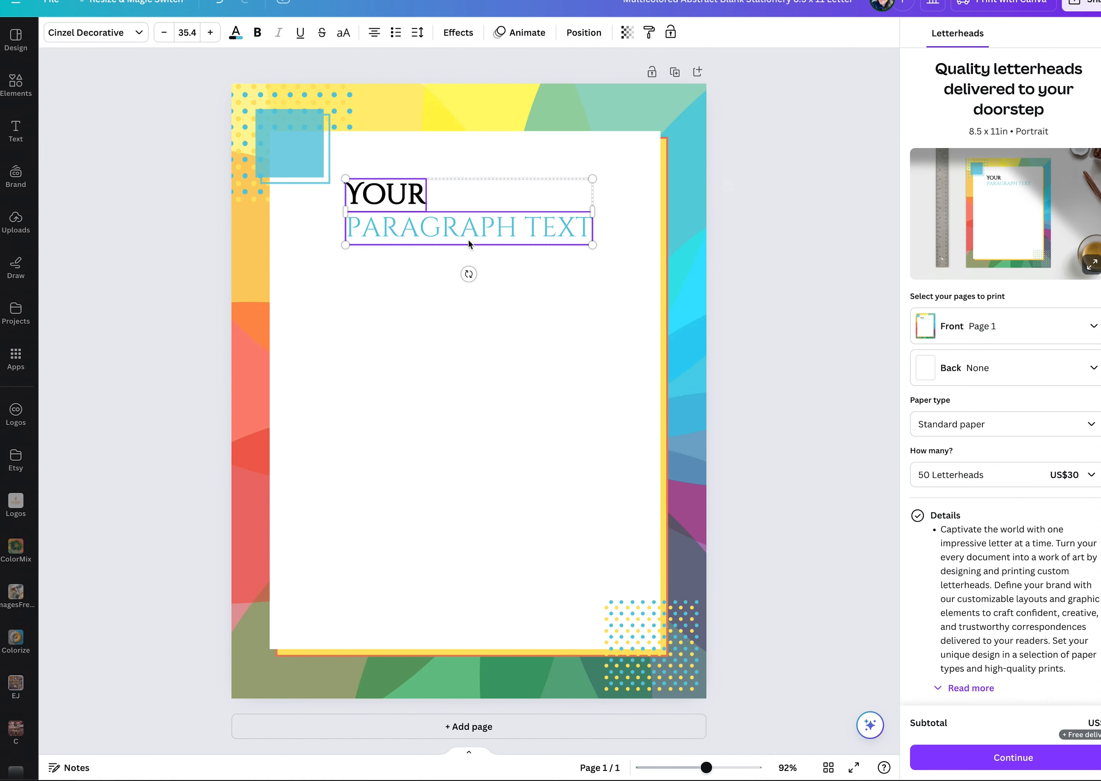
click(583, 32)
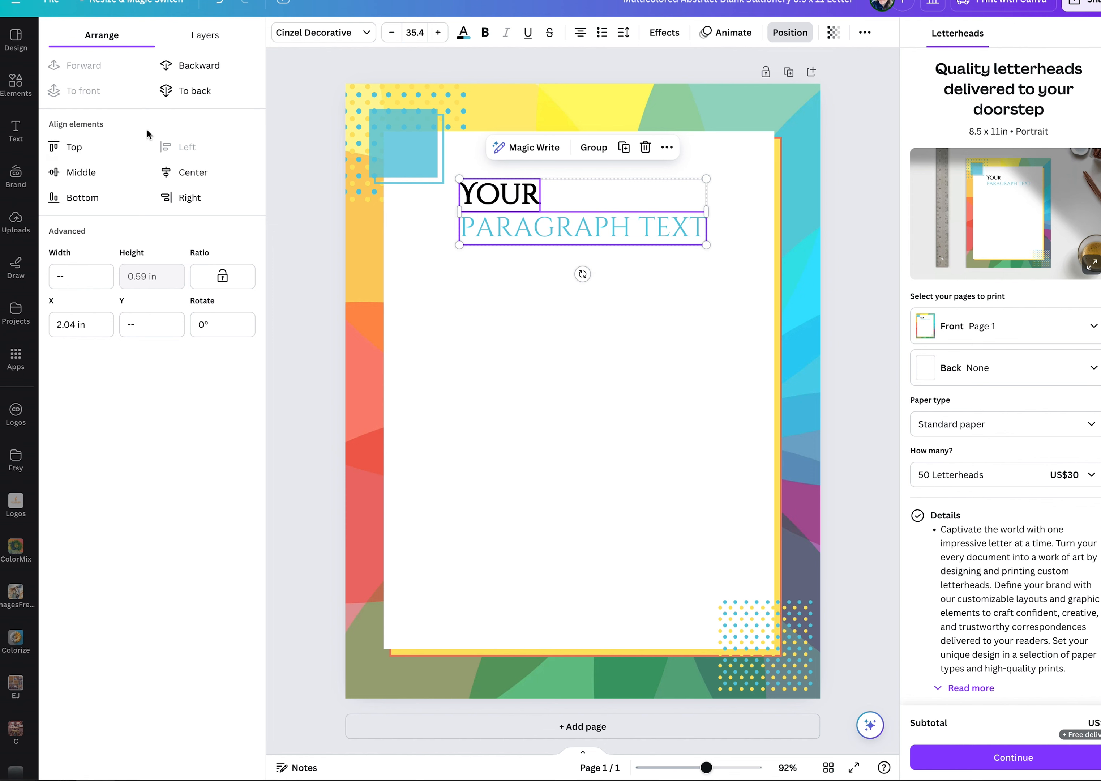
click(181, 192)
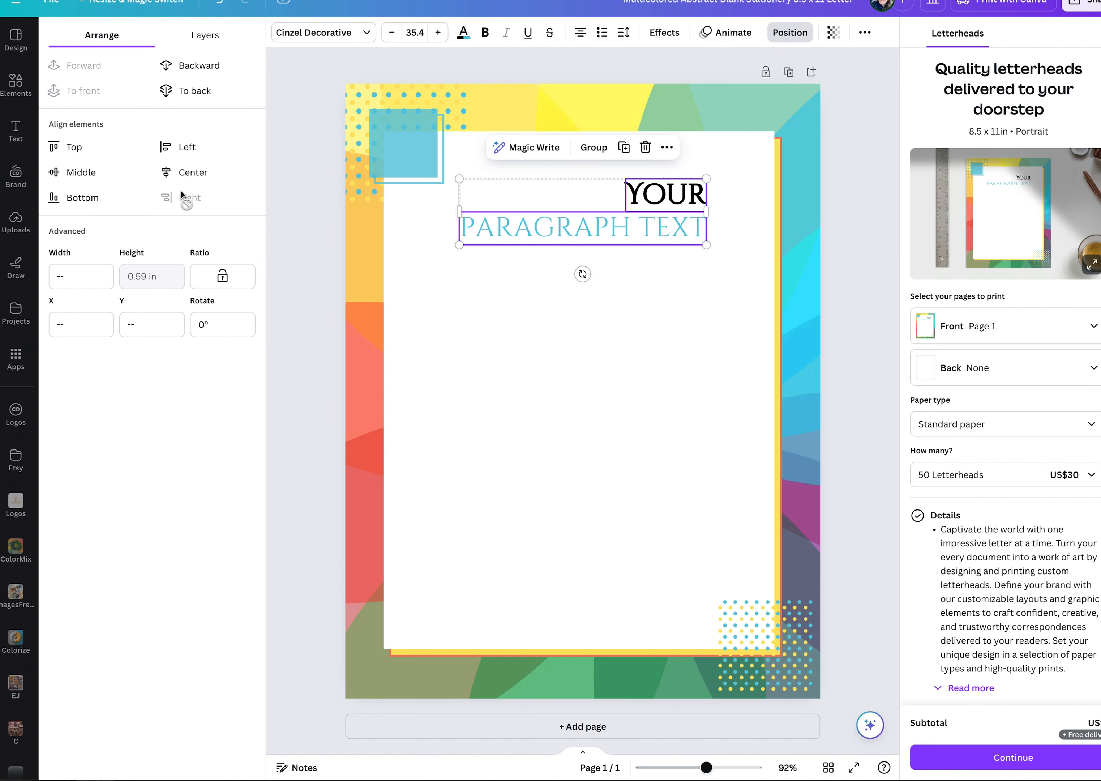
click(173, 165)
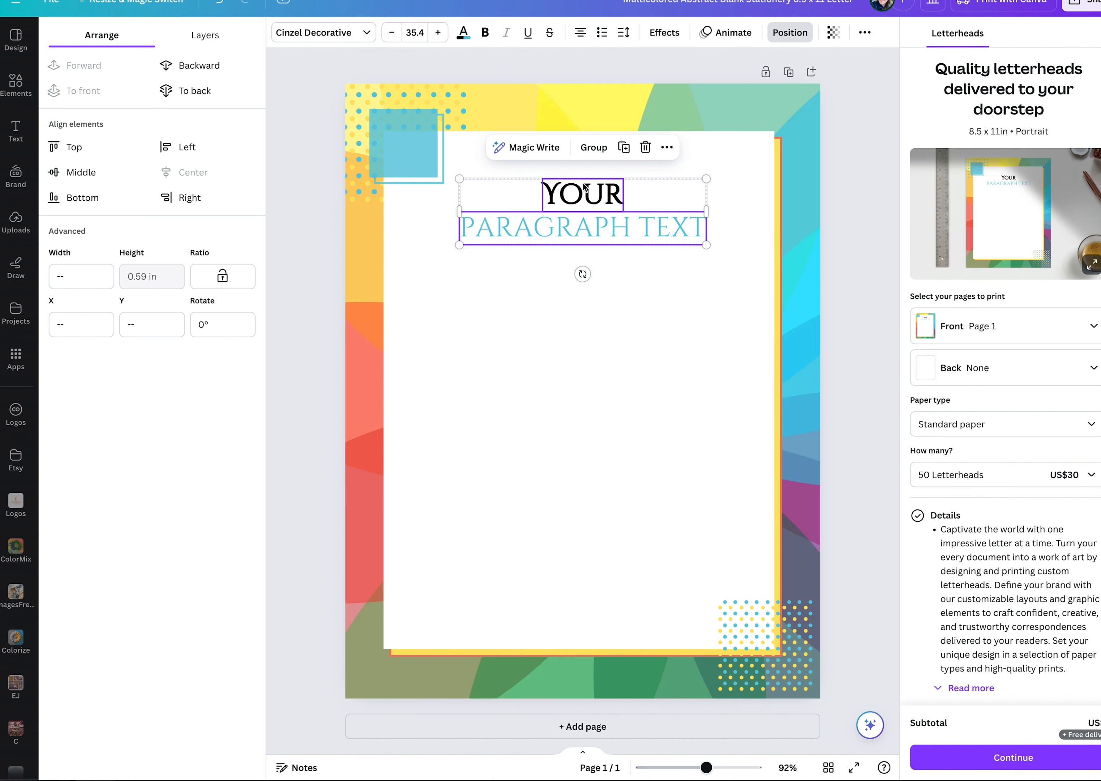
Group the two text boxes, try aligning the group to the page's left, center it on the page, and ungroup it.
click(593, 147)
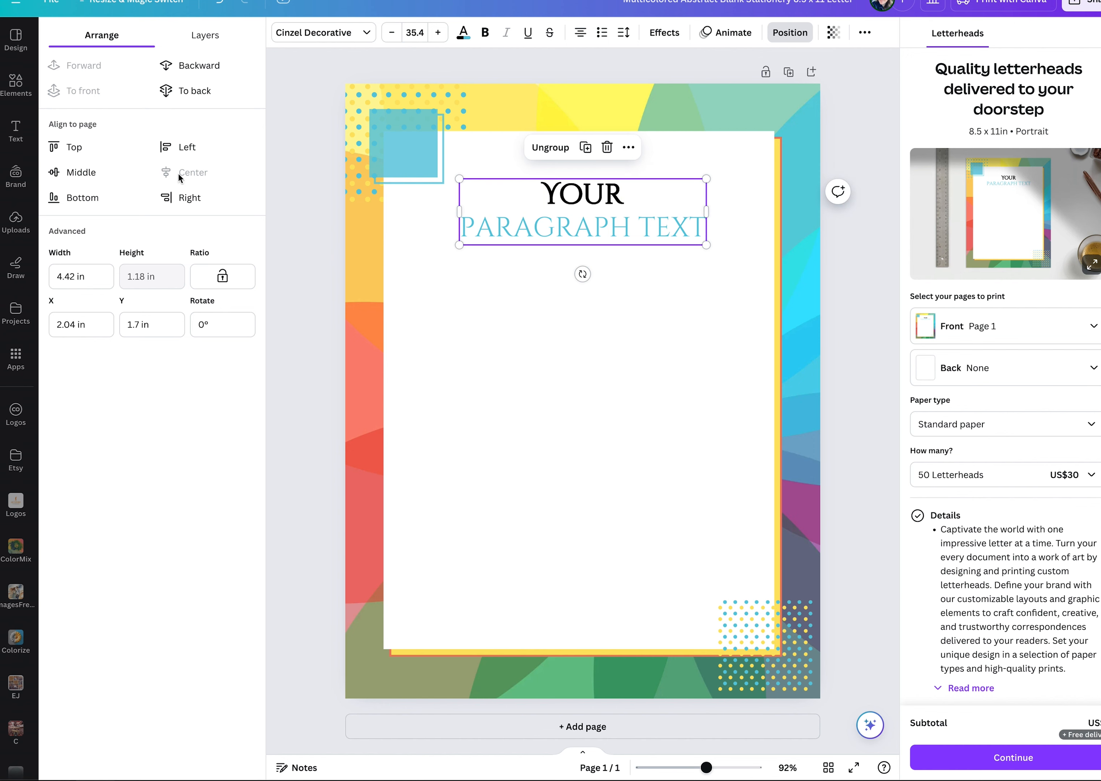
click(442, 277)
click(473, 198)
click(181, 146)
click(194, 175)
click(547, 150)
Move YOUR and PARAGRAPH TEXT separately toward the right side of the white area, and center-align the two boxes with each other.
click(662, 283)
drag(608, 196, 666, 195)
drag(601, 227, 666, 296)
click(614, 204)
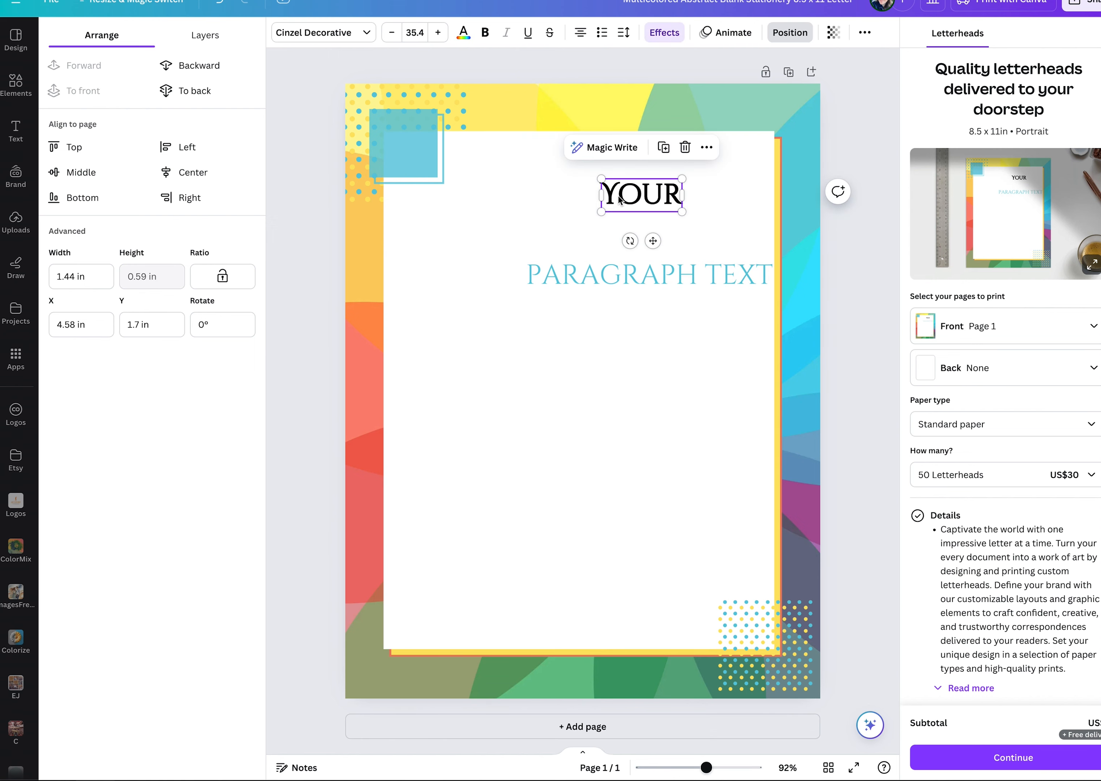
shift+click(634, 277)
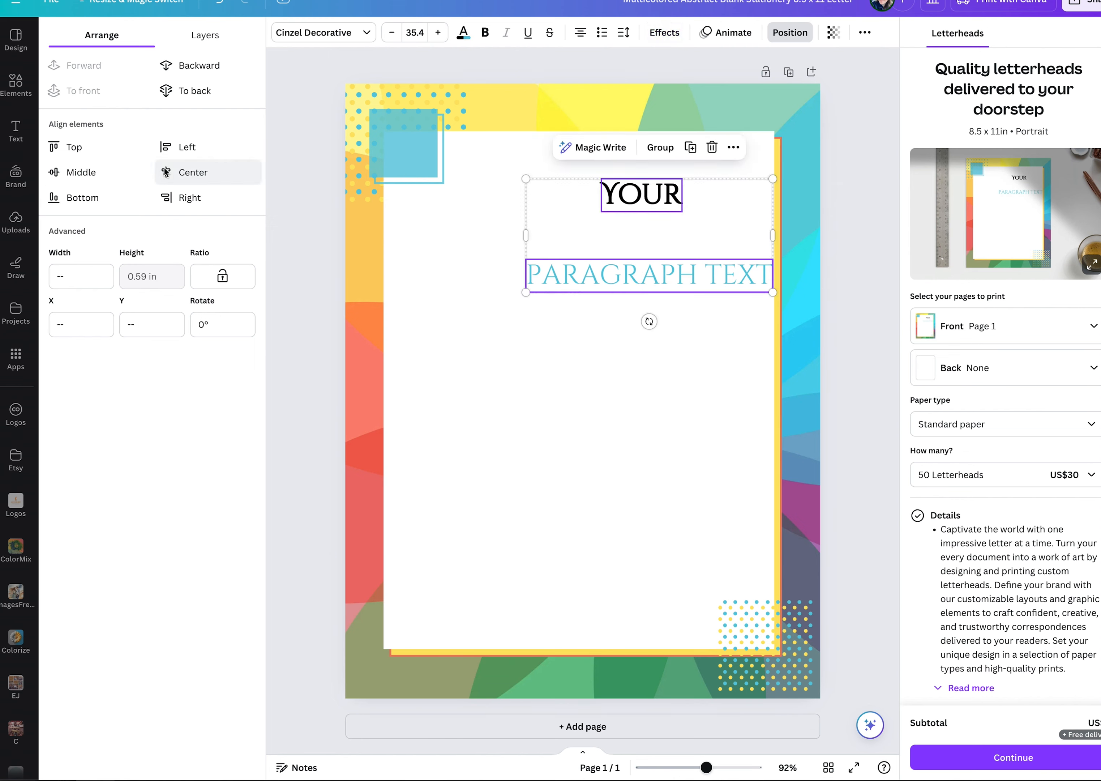
click(174, 171)
click(689, 349)
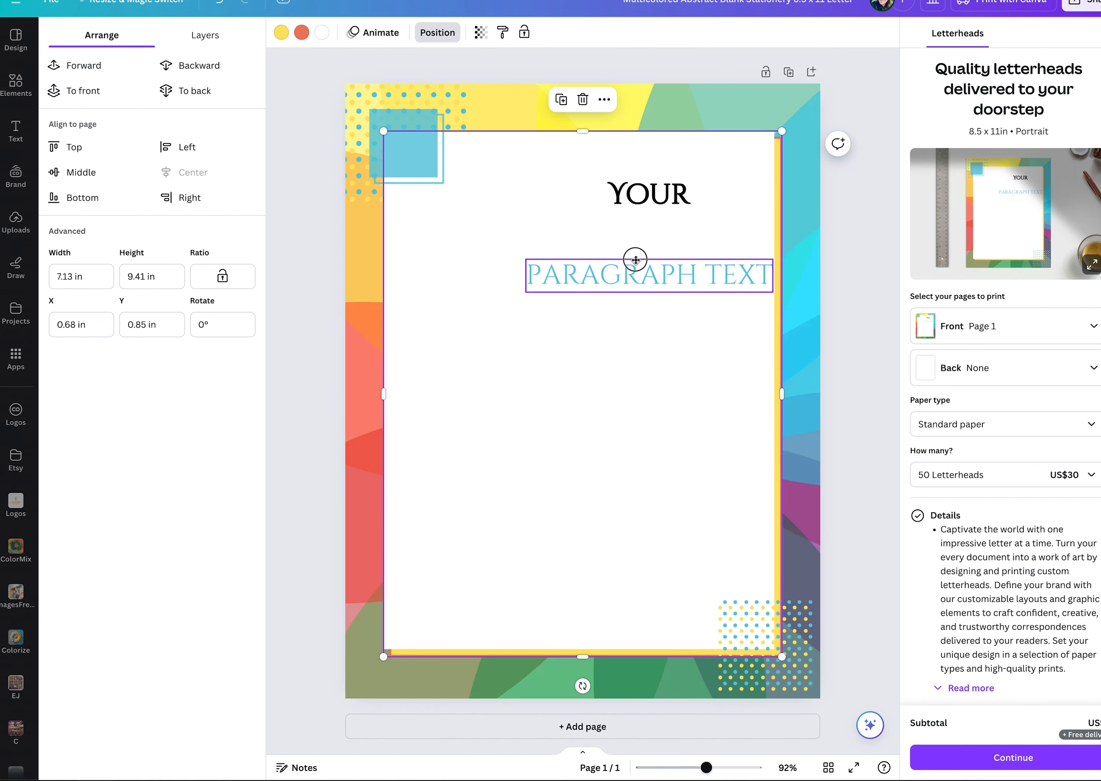
Move PARAGRAPH TEXT back near the page's center and place YOUR just above it, roughly centered over it.
drag(634, 264, 582, 253)
click(648, 194)
drag(648, 194, 575, 218)
click(659, 316)
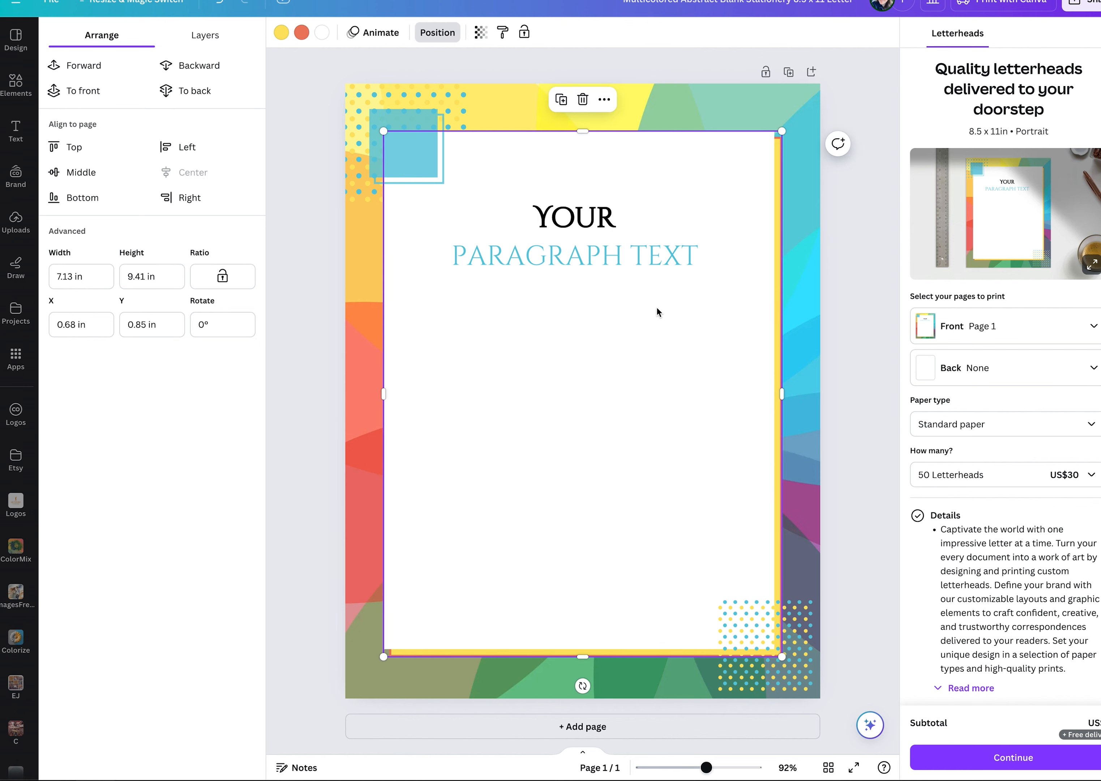